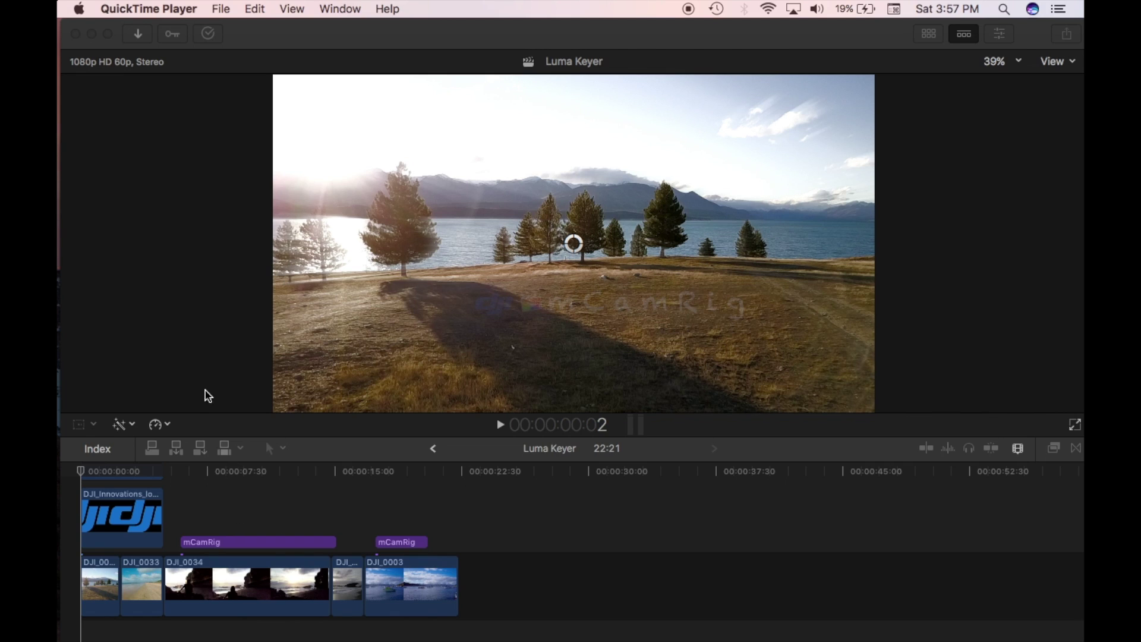
- Switch from QuickTime Player to Chrome's motionVFX search results for mCamRig
left_click(68, 264)
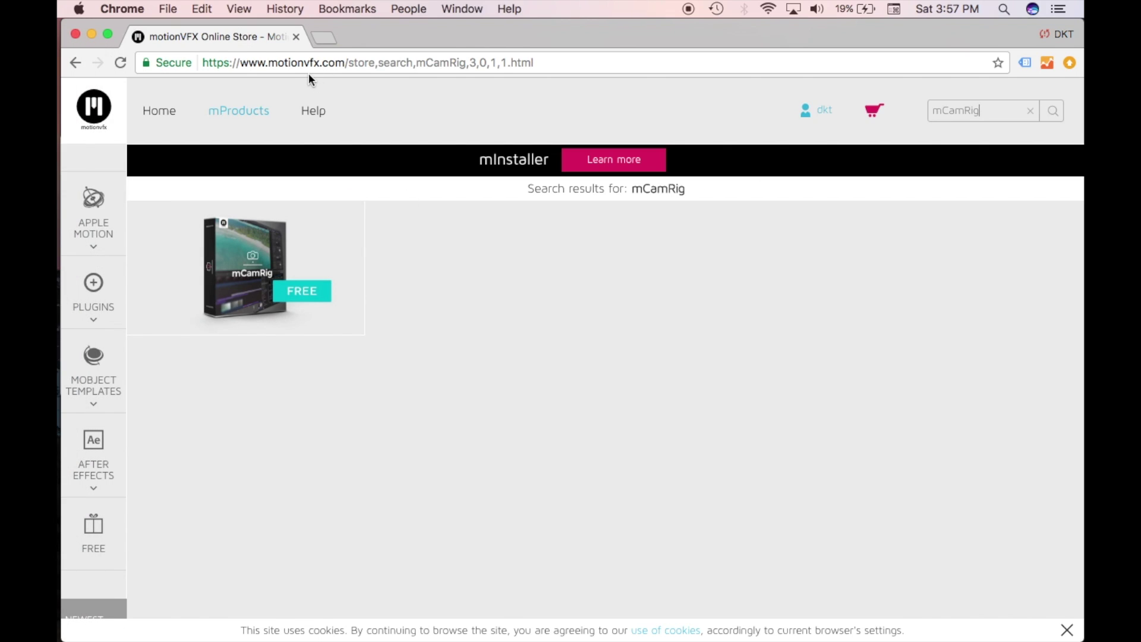
- Open the free mCamRig product page on motionVFX and scroll down to its tutorial
double_click(991, 111)
key("Return")
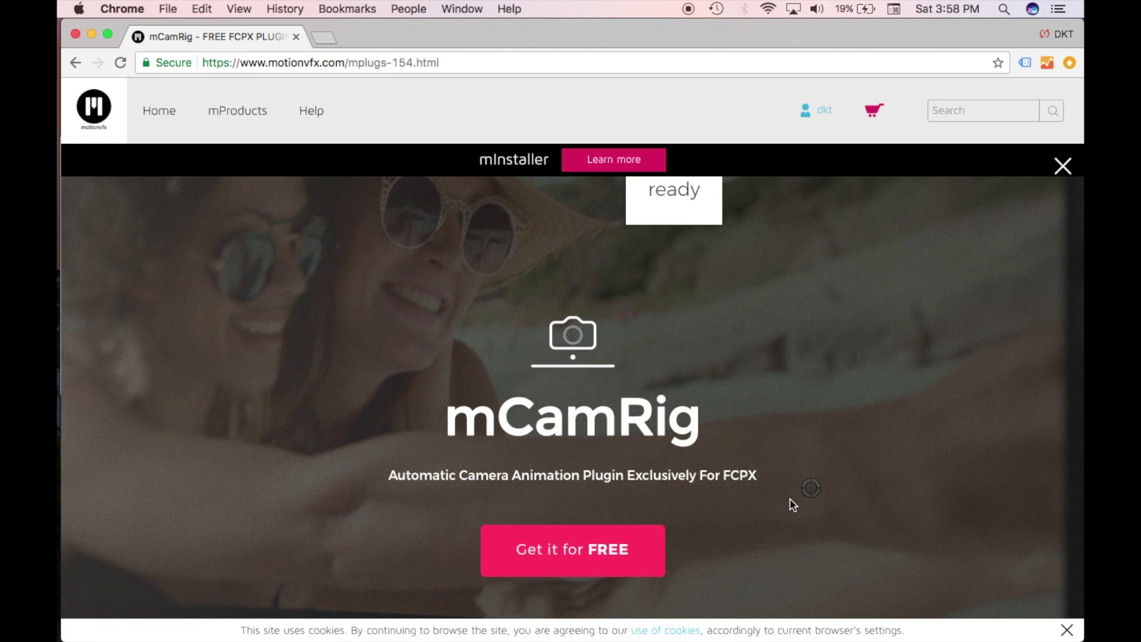
scroll(792, 504, "down", 10)
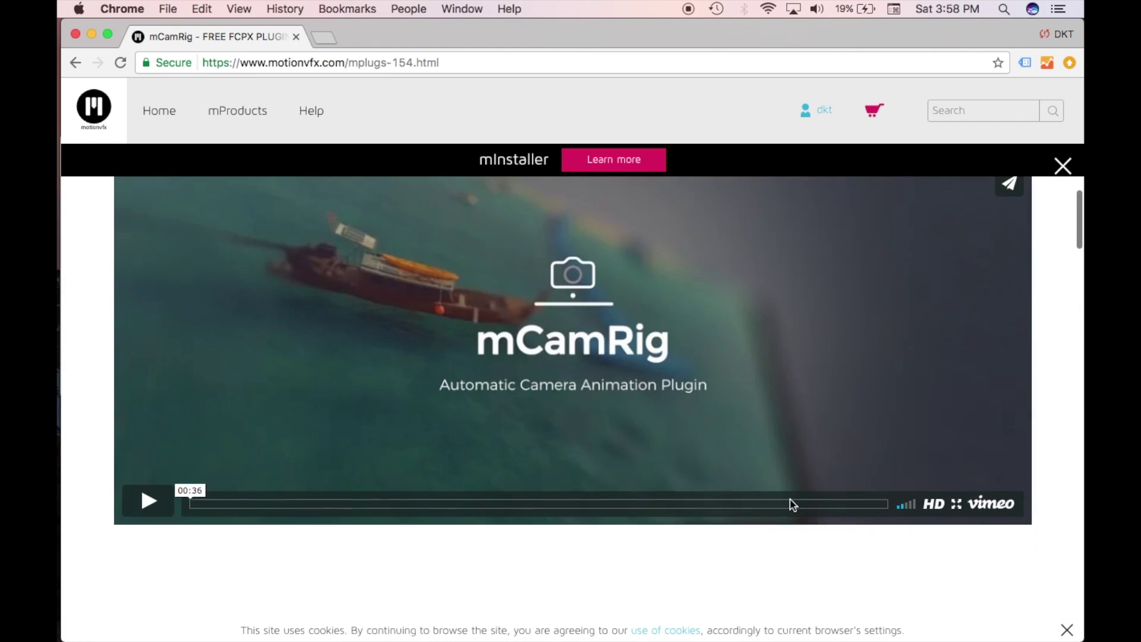
scroll(716, 440, "down", 15)
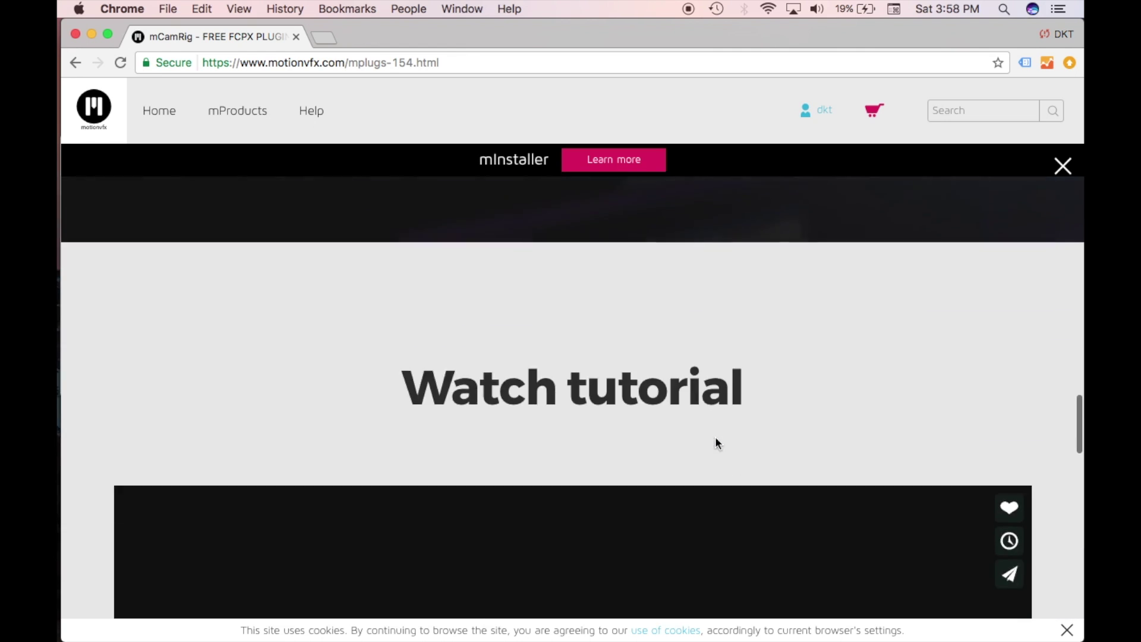
scroll(717, 443, "down", 5)
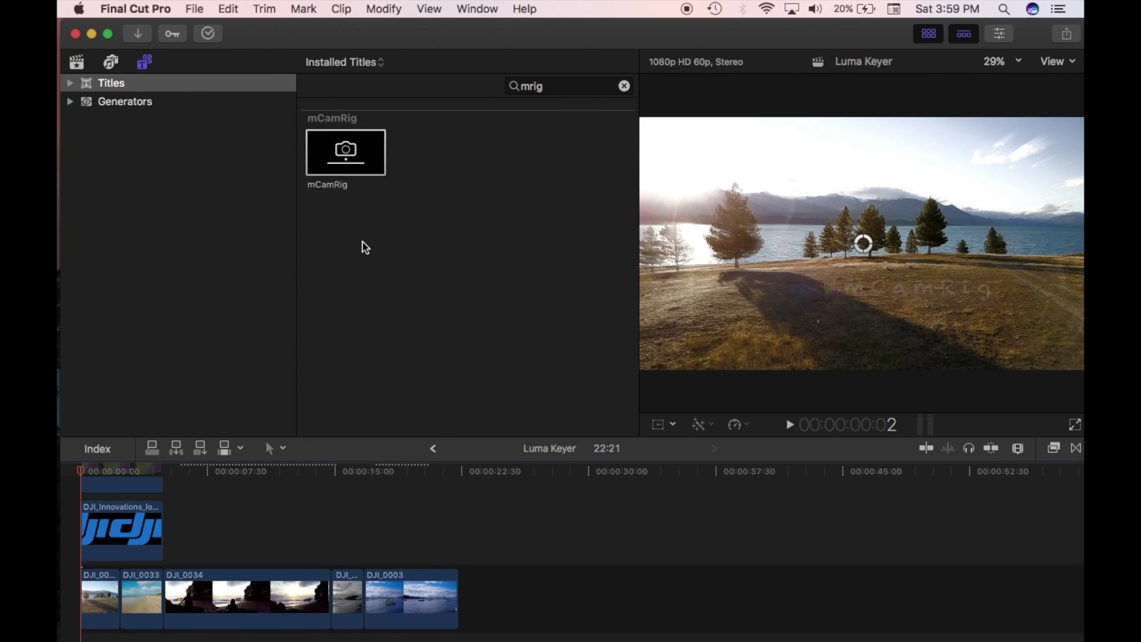
- Place the mCamRig title above the DJI_0034 clip and show its camera parameters
left_click_drag(346, 156, 198, 543)
left_click(929, 33)
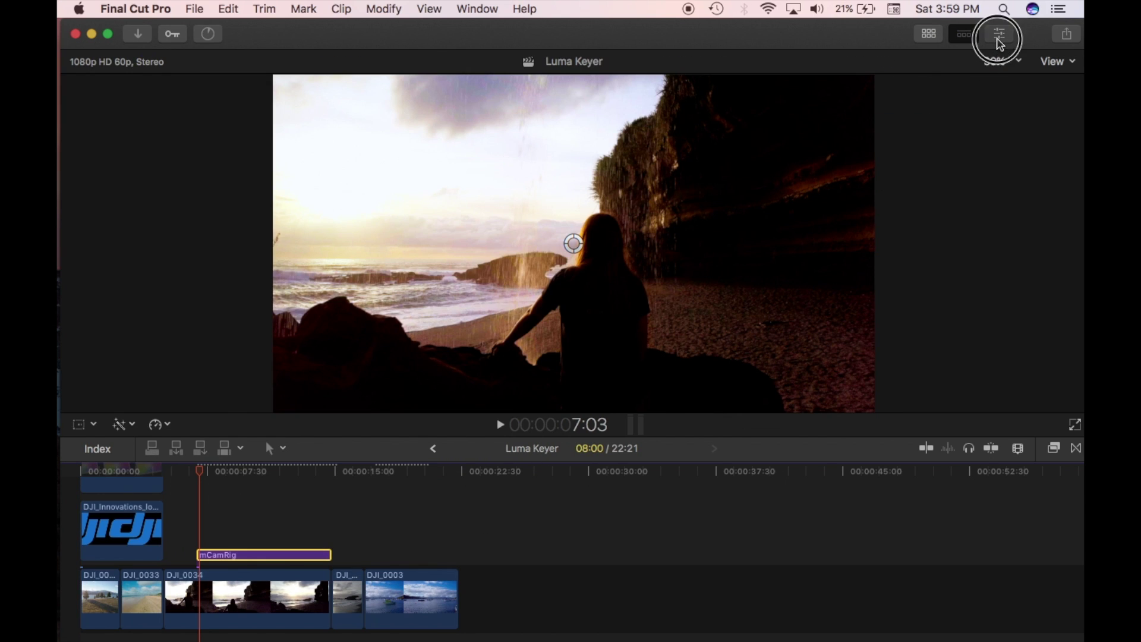
left_click(999, 34)
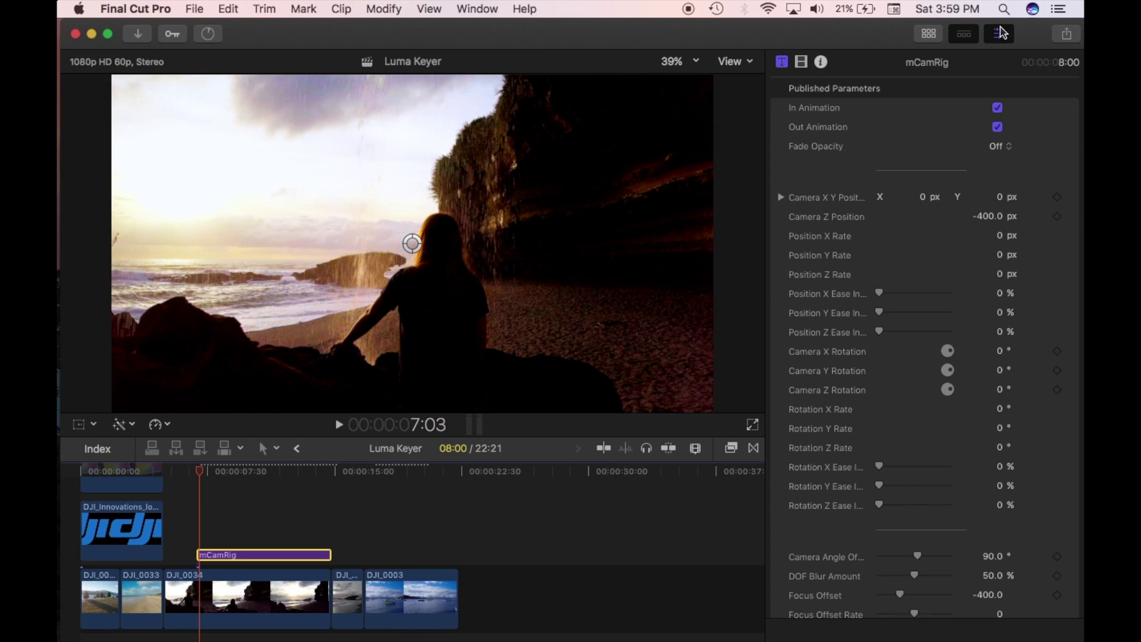
- Review the mCamRig camera parameters and play the title over the beach clip
scroll(911, 232, "up", 2)
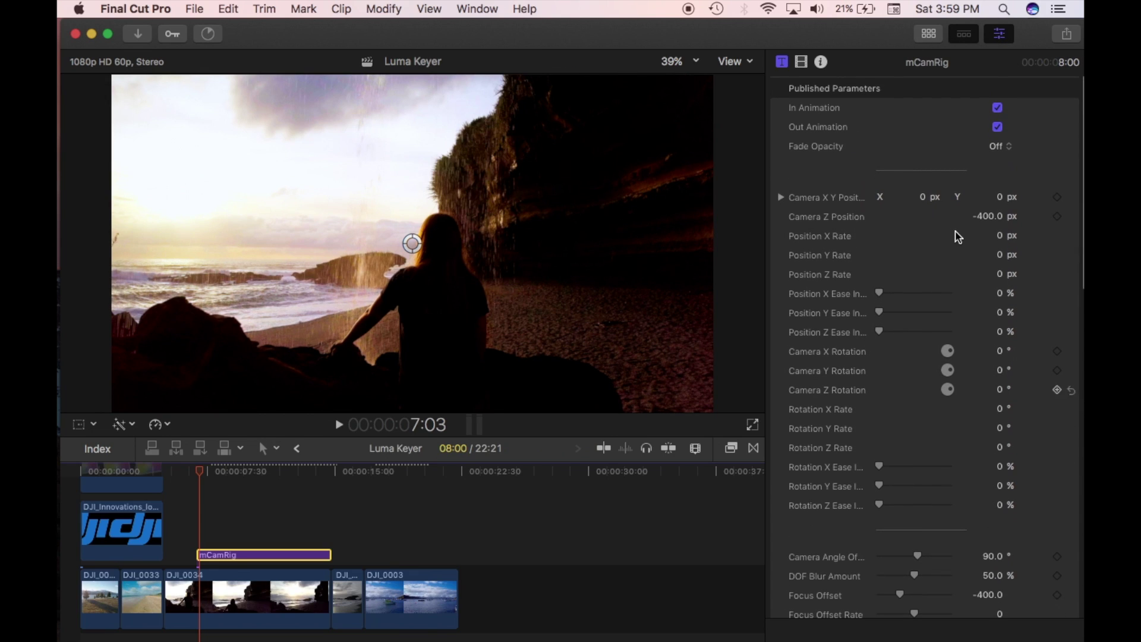
scroll(954, 236, "down", 5)
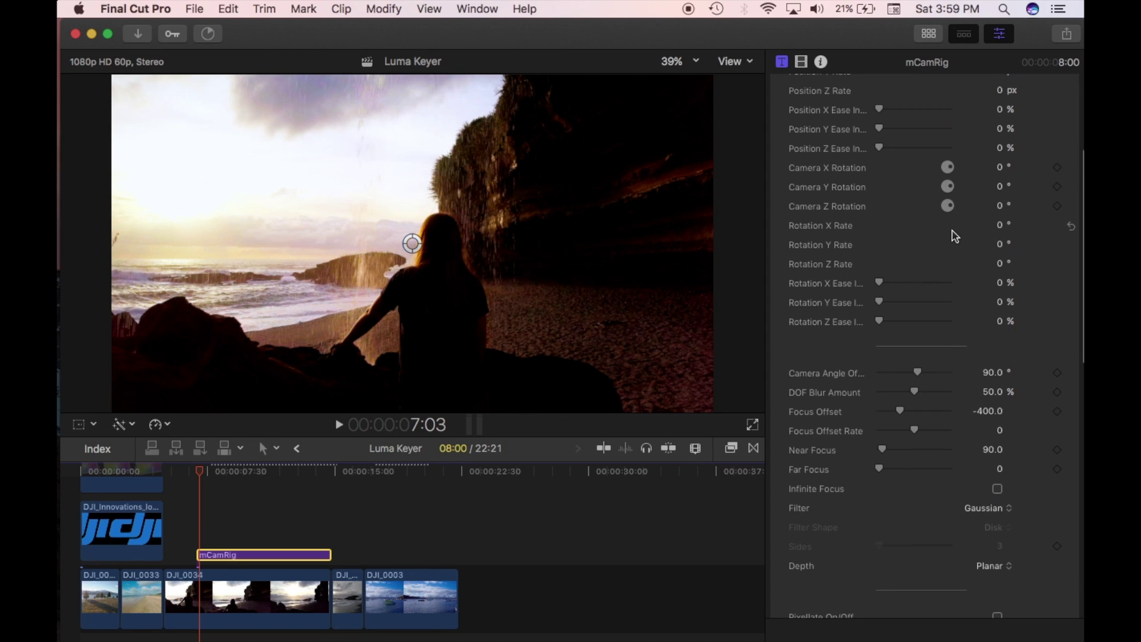
scroll(954, 236, "down", 9)
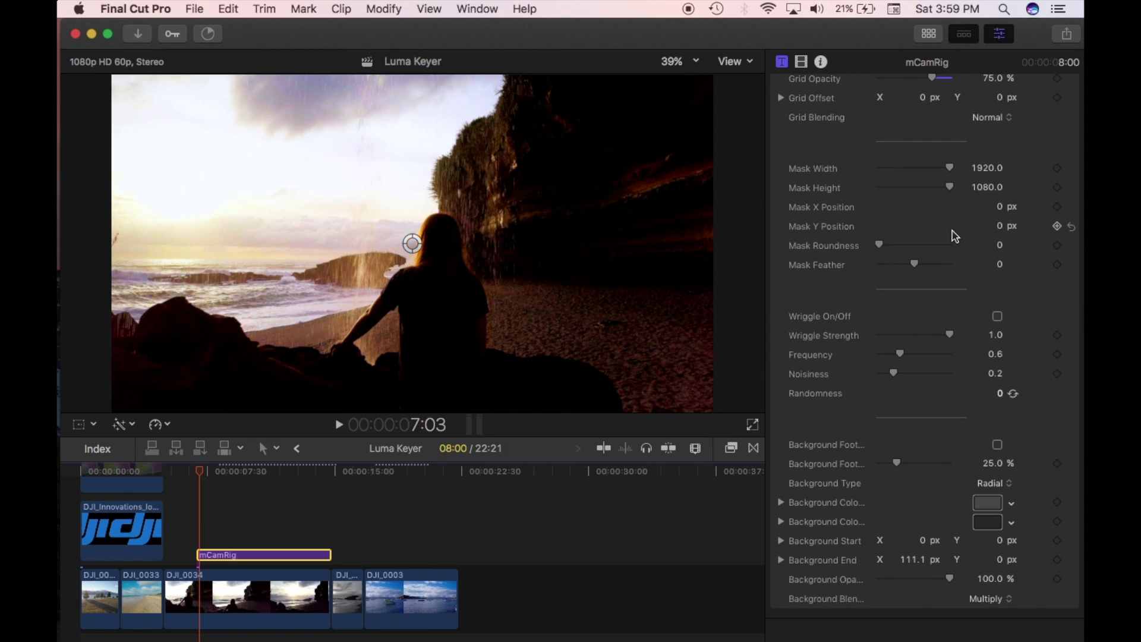
scroll(954, 236, "up", 14)
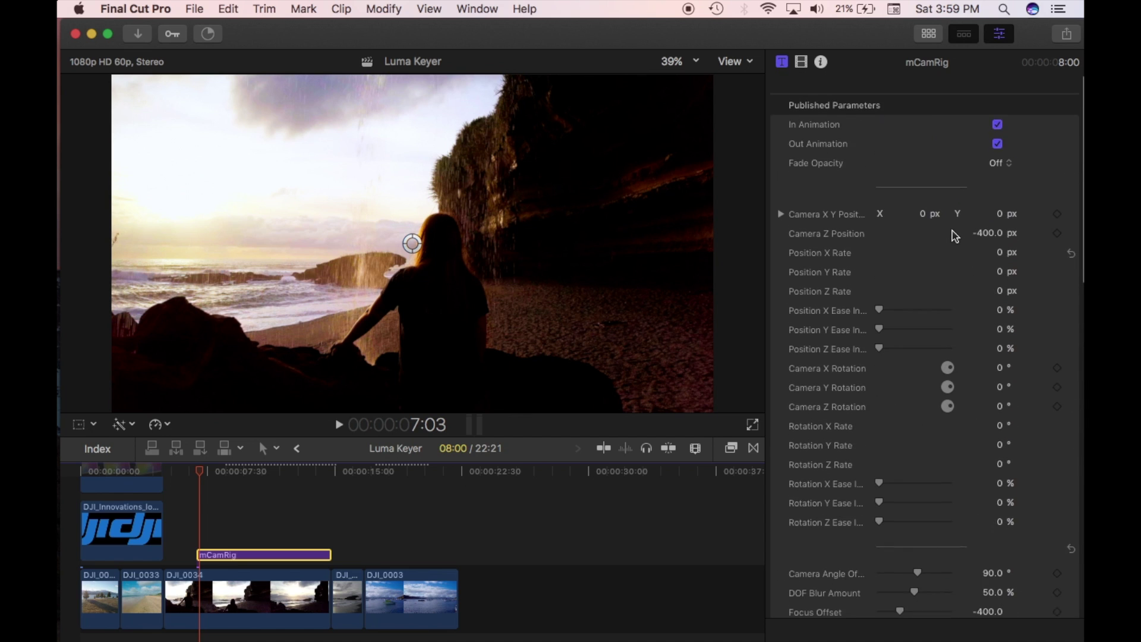
key("space")
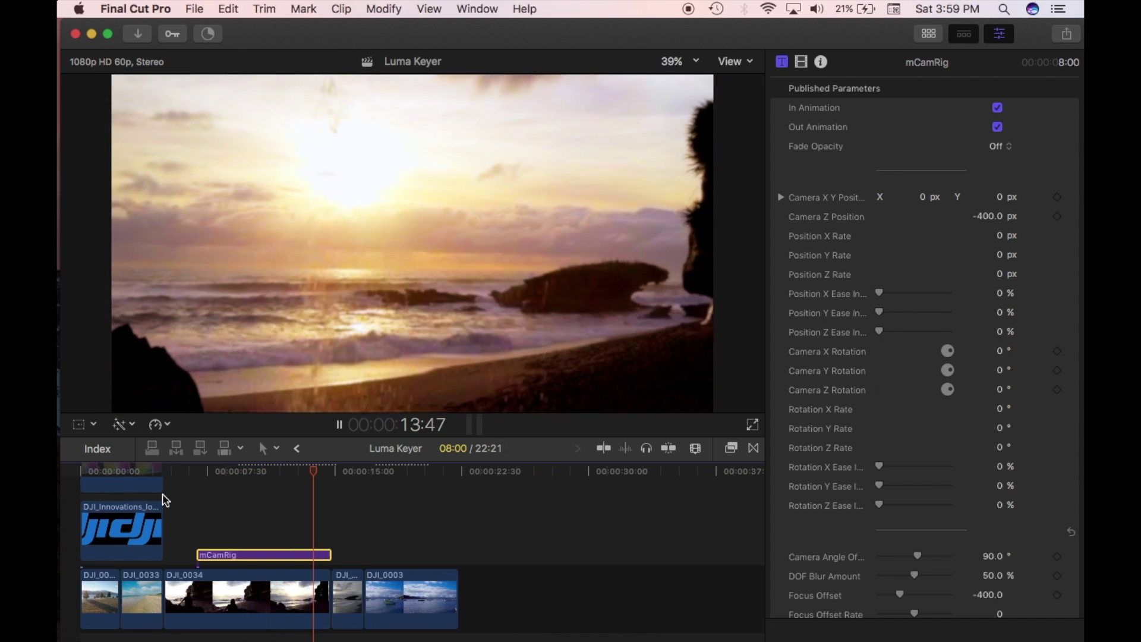
- Stop playback and scrub the playhead to the start of the mCamRig title
left_click(195, 472)
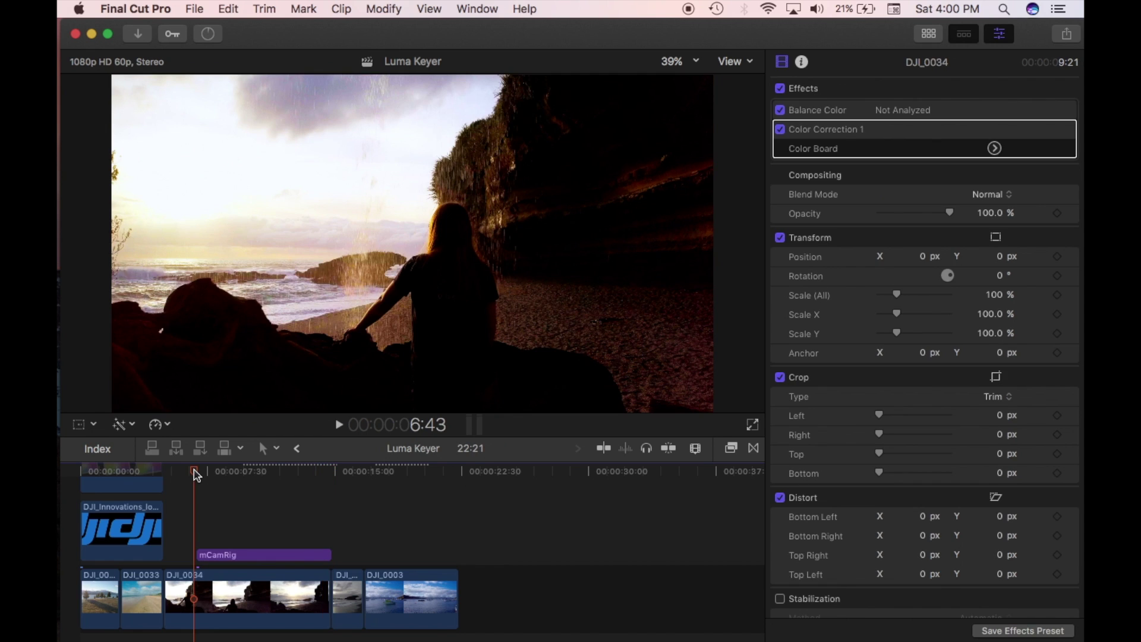
left_click_drag(196, 474, 332, 474)
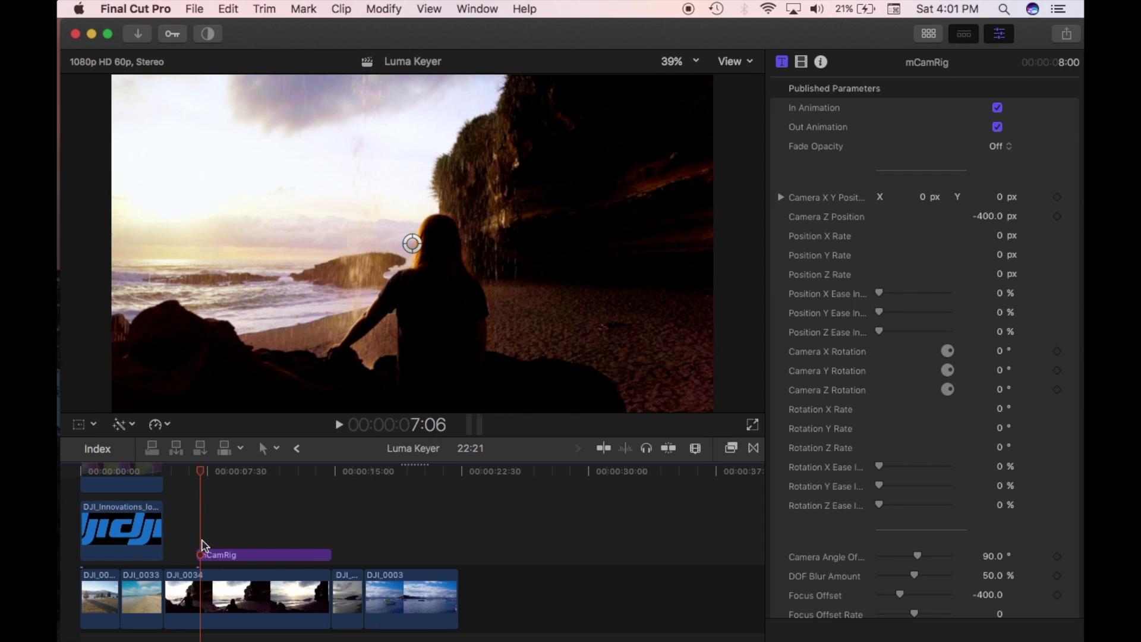
left_click(200, 471)
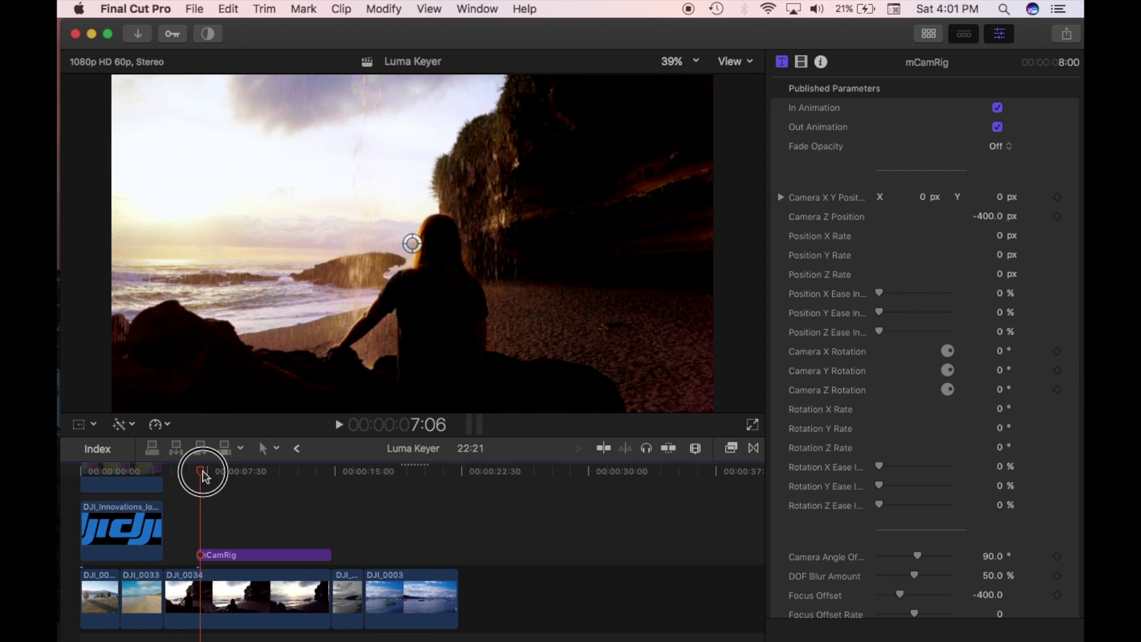
left_click(998, 109)
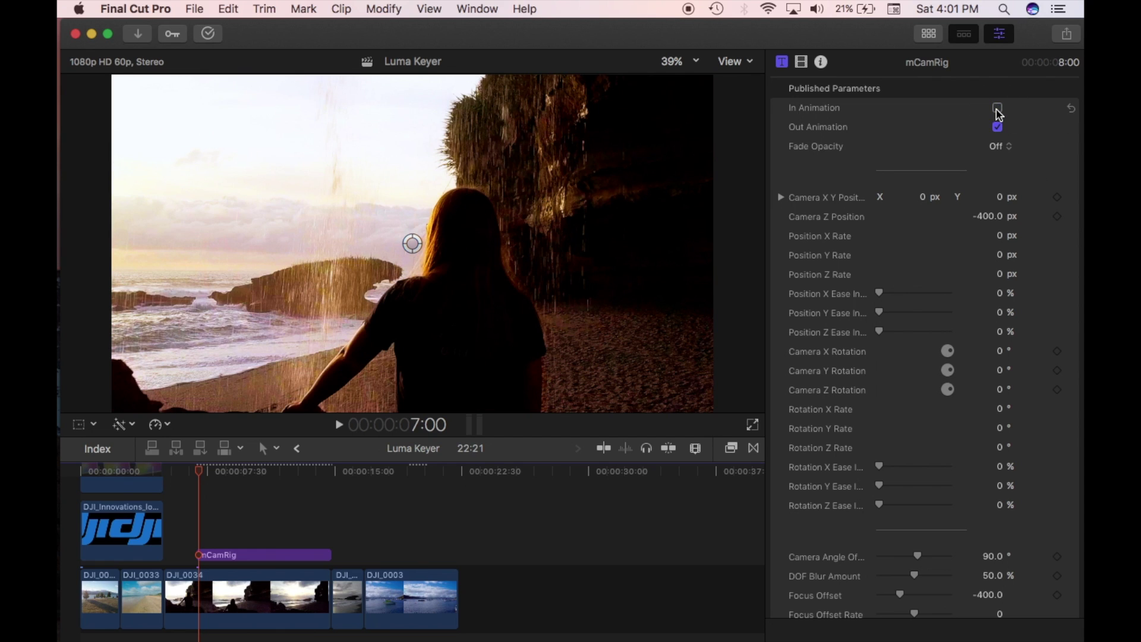
left_click(186, 471)
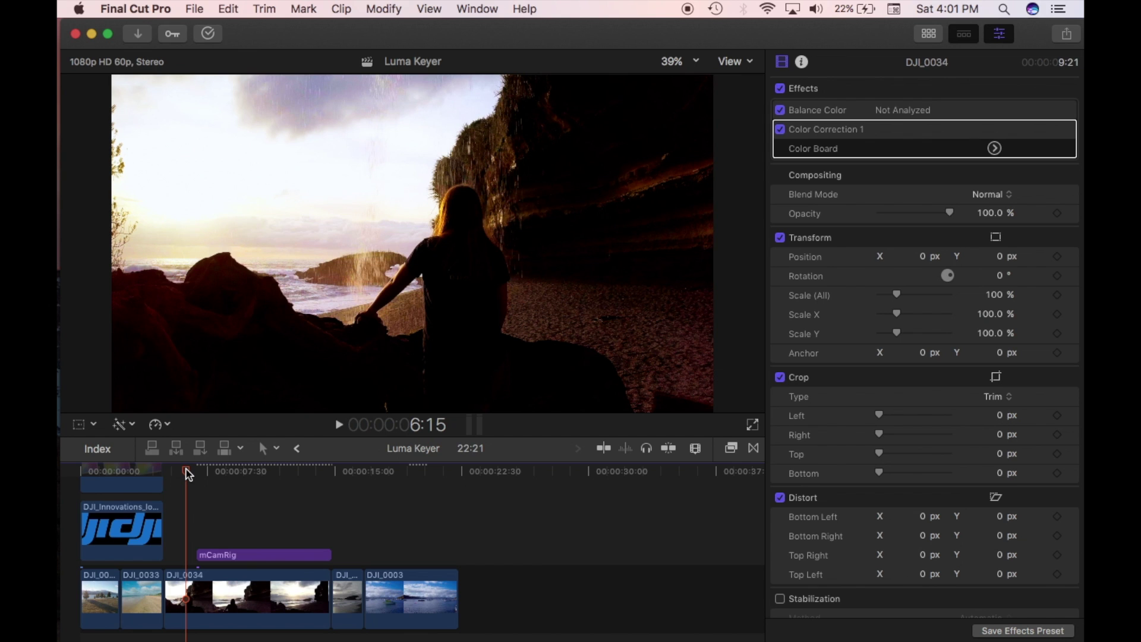
key("space")
left_click(999, 108)
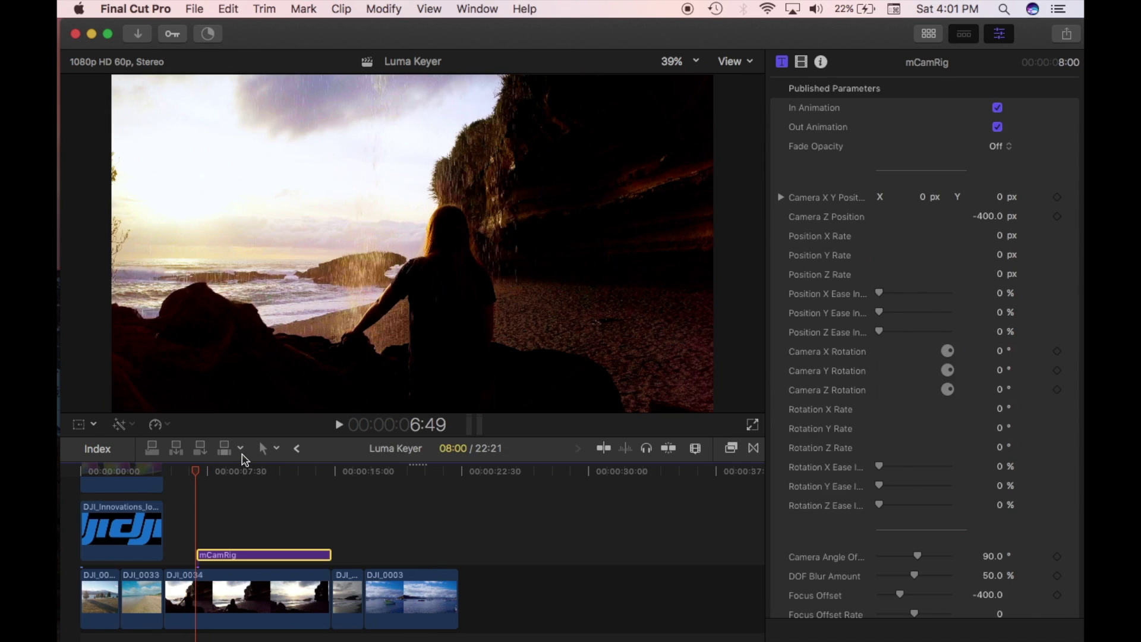
key("space")
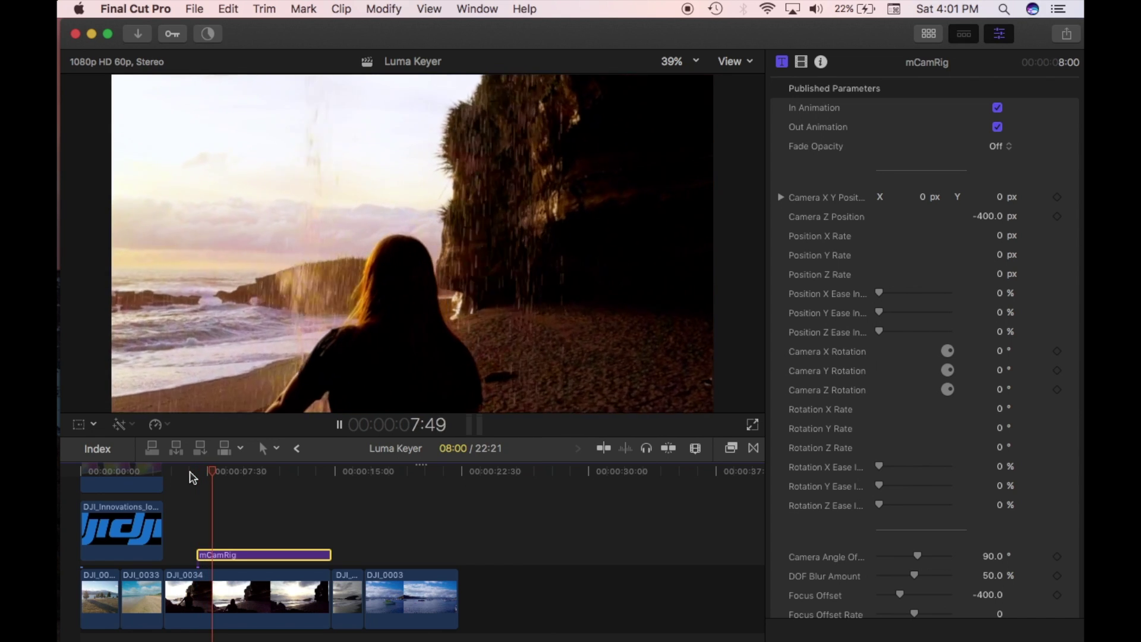
left_click(191, 477)
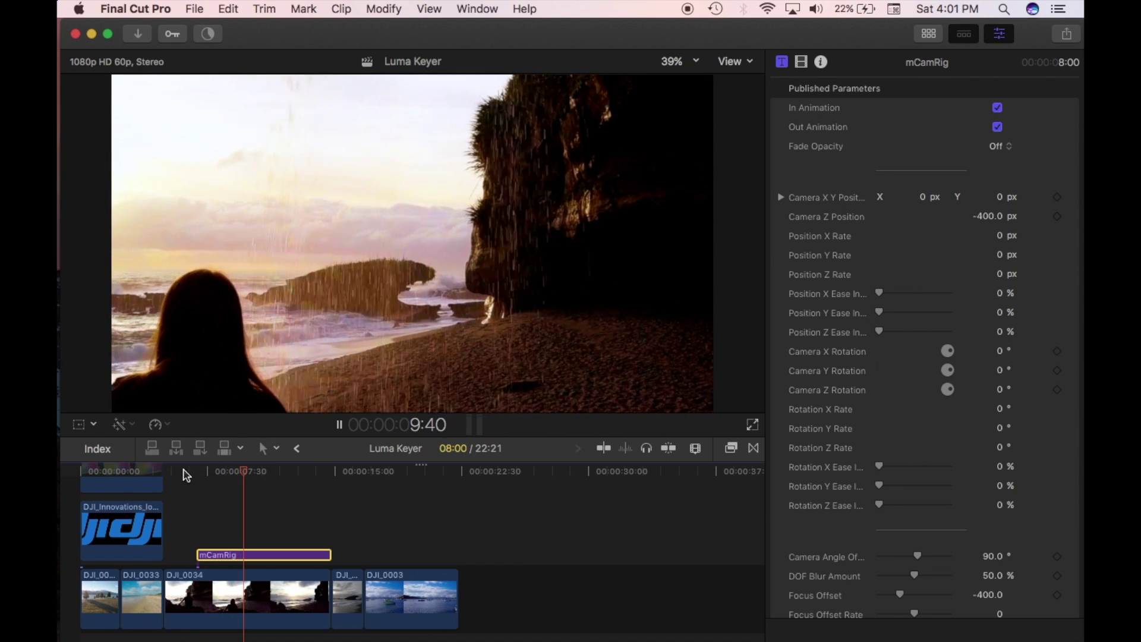
key("space")
left_click(196, 473)
left_click(195, 476)
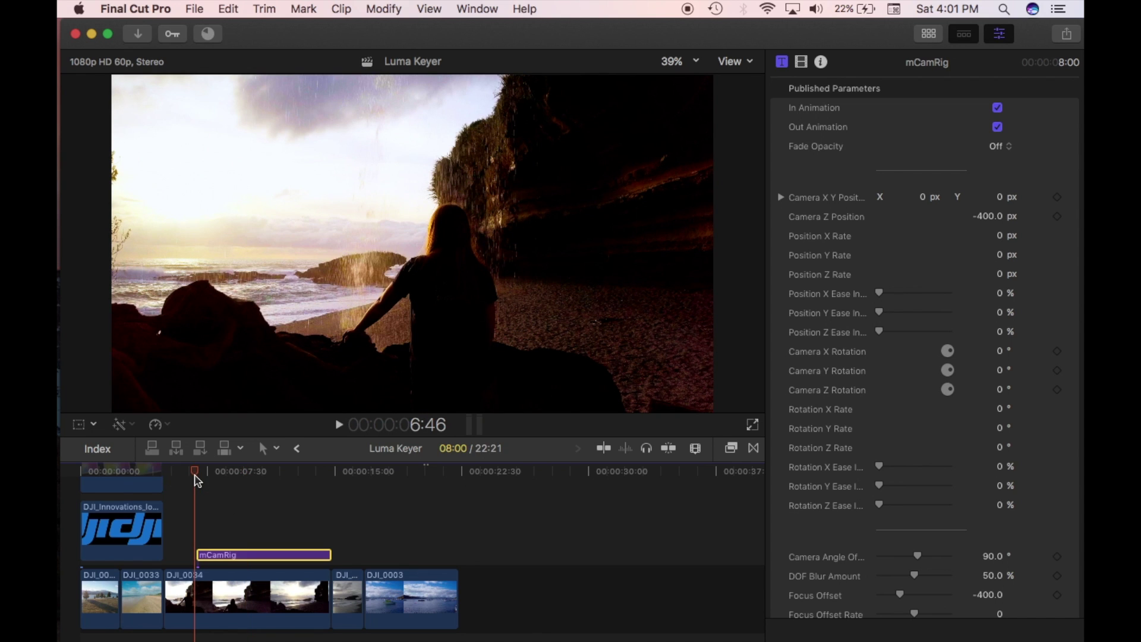
- Shift the camera's target across the beach shot and go to the title's last frame at 8:08
key("space")
key("space")
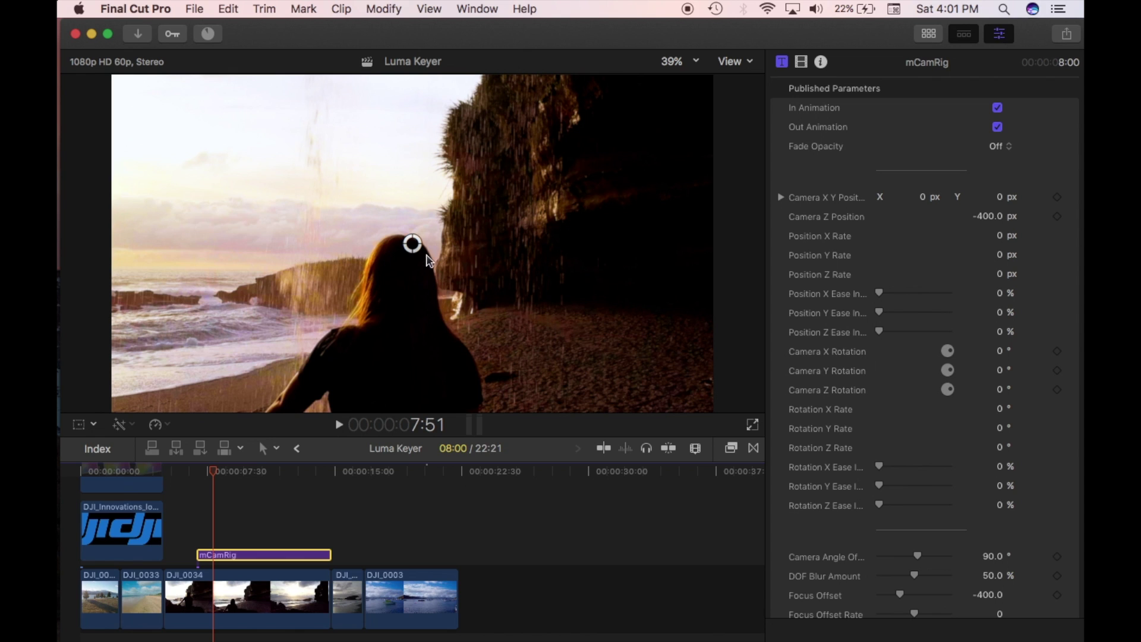
left_click_drag(413, 244, 358, 262)
left_click(218, 469)
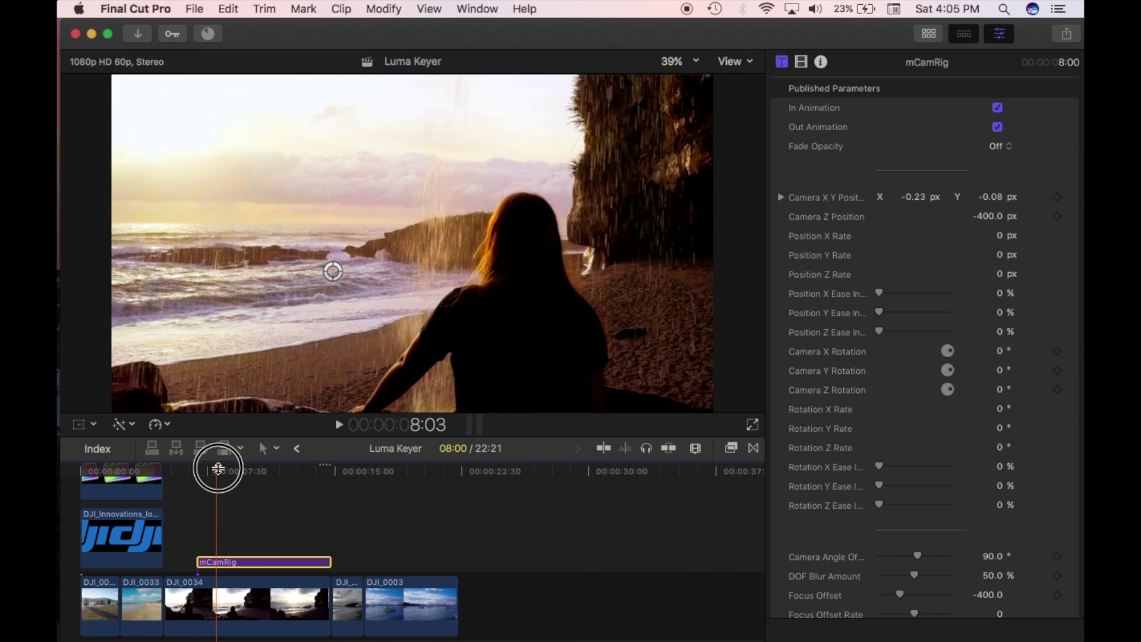
left_click_drag(218, 469, 221, 473)
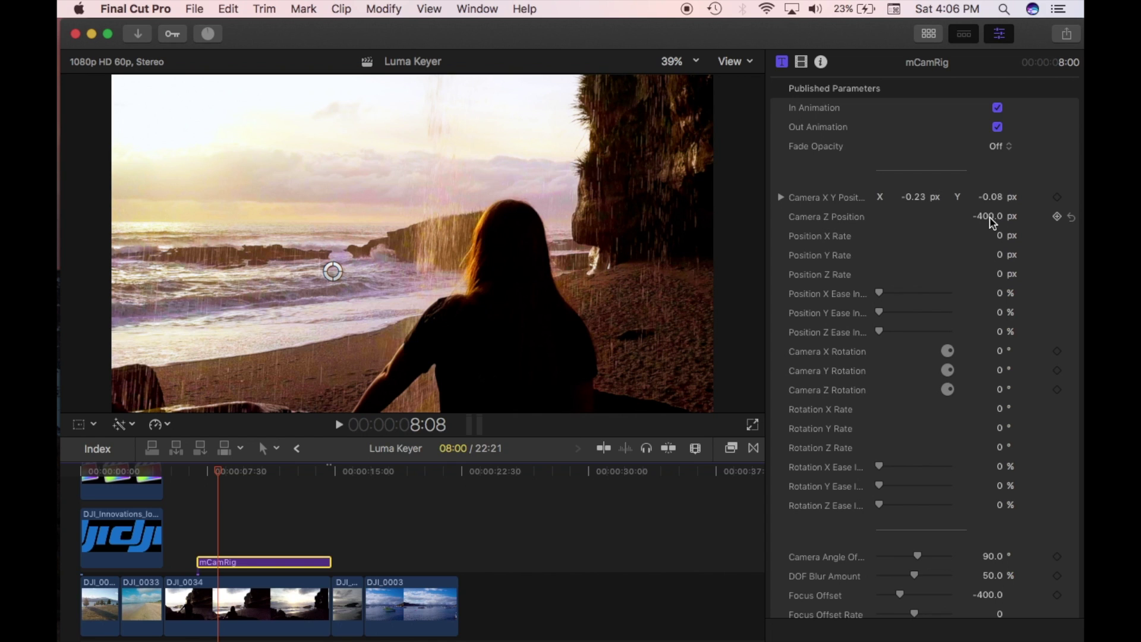
- Change Camera Z Position to bring the camera closer and preview the push-in
mouse_move(992, 221)
left_mouse_down()
mouse_move(1010, 198)
mouse_move(988, 217)
left_mouse_up()
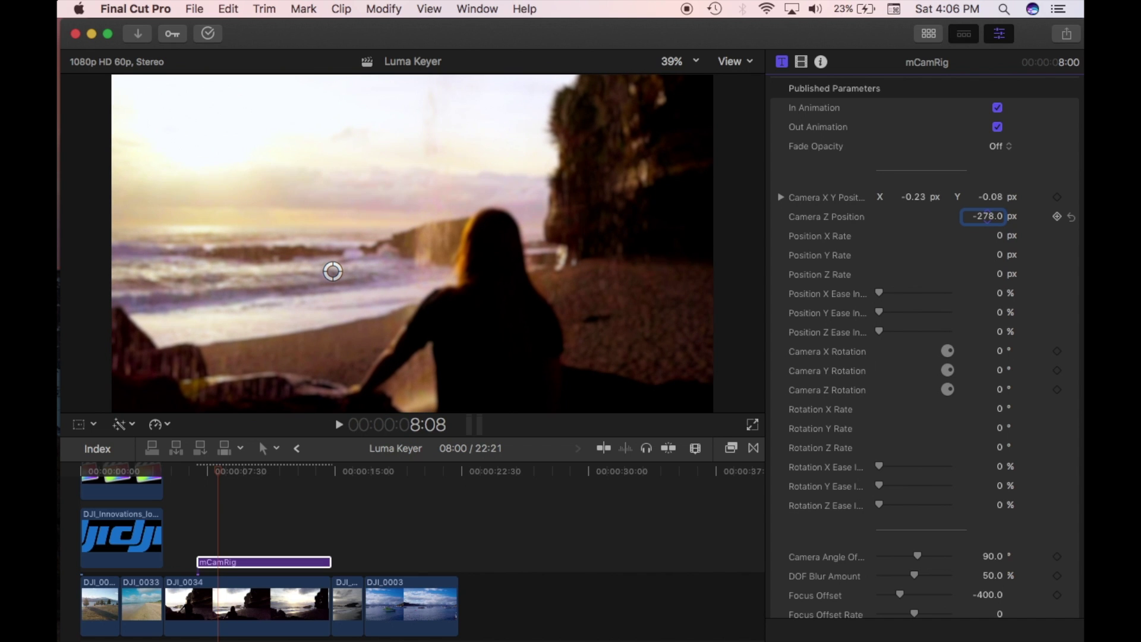
left_click(199, 470)
key("space")
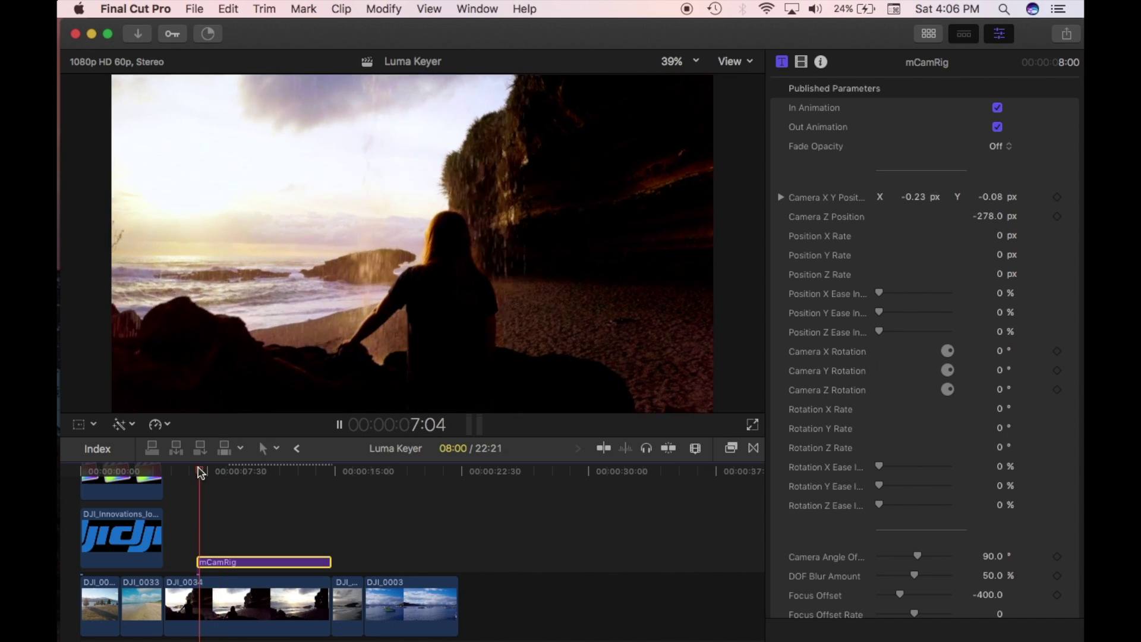
key("space")
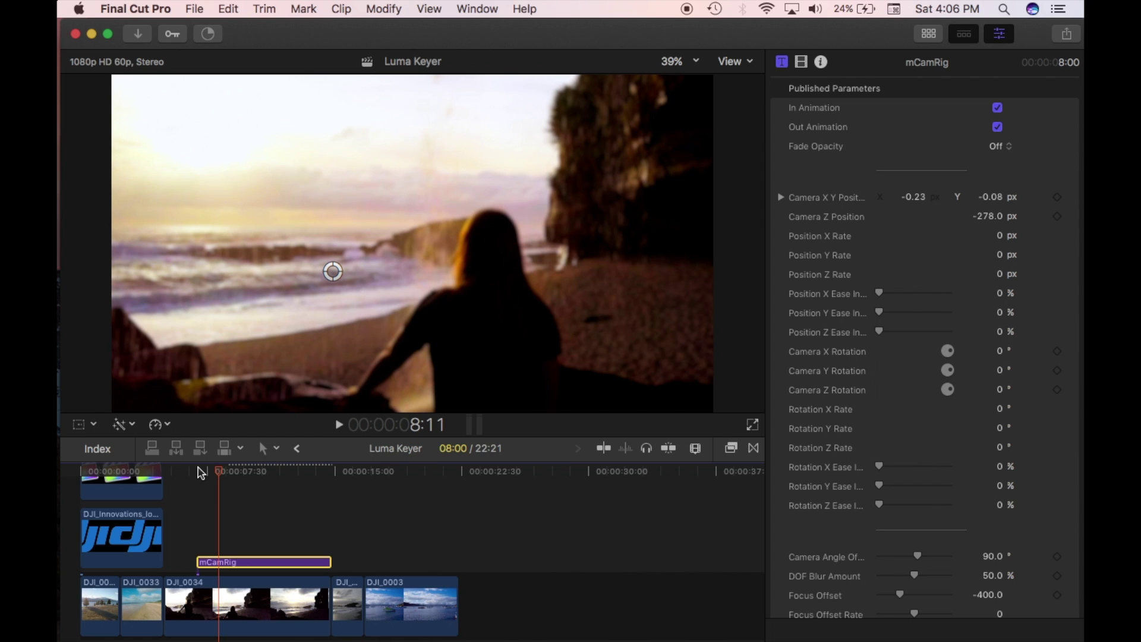
- Push the camera closer to the girl and replay the zoom
left_click_drag(988, 216, 988, 231)
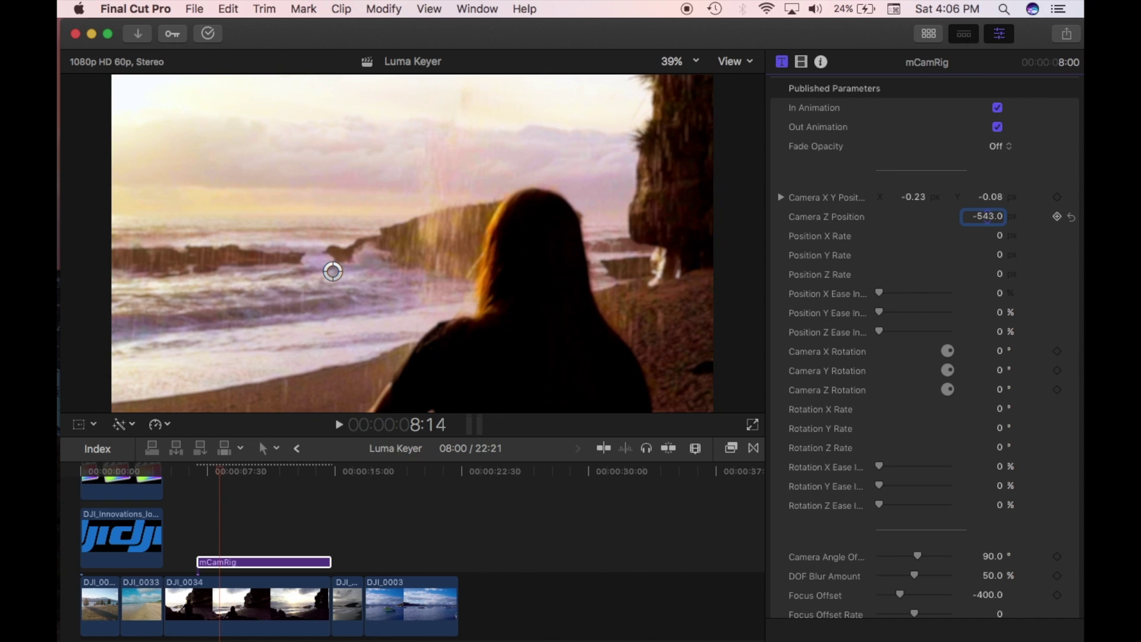
left_click(196, 472)
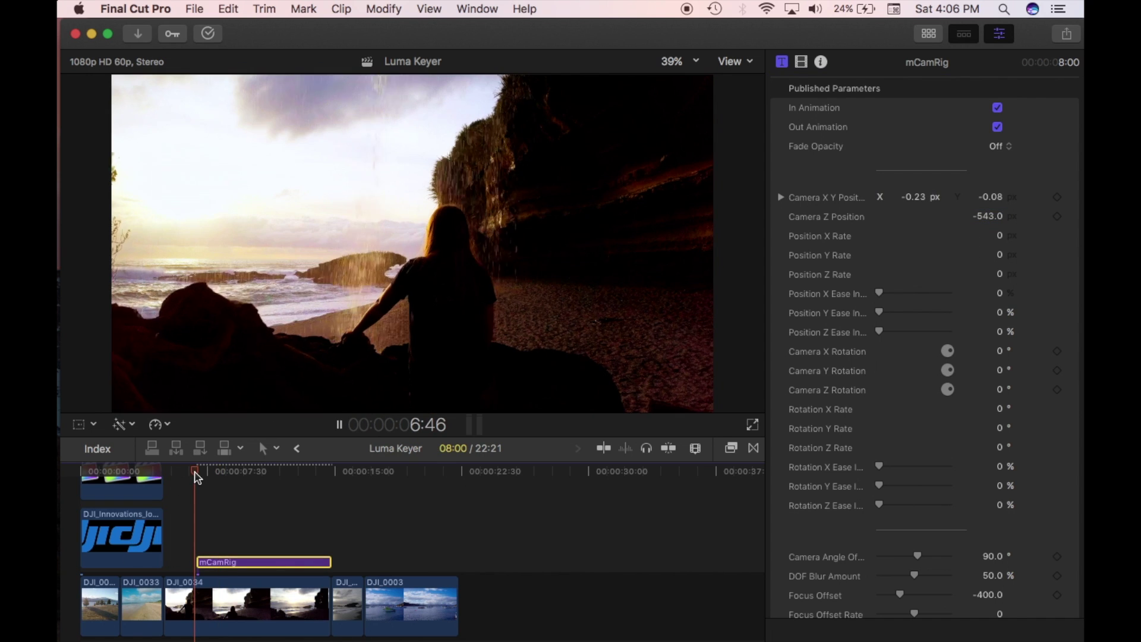
key("space")
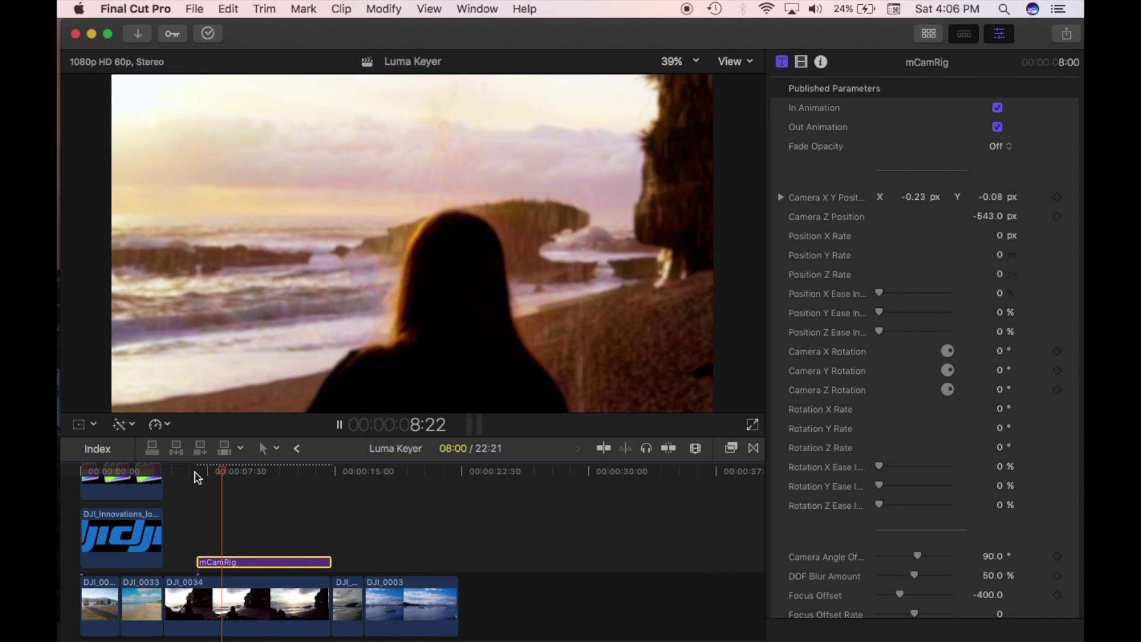
key("space")
left_click(202, 473)
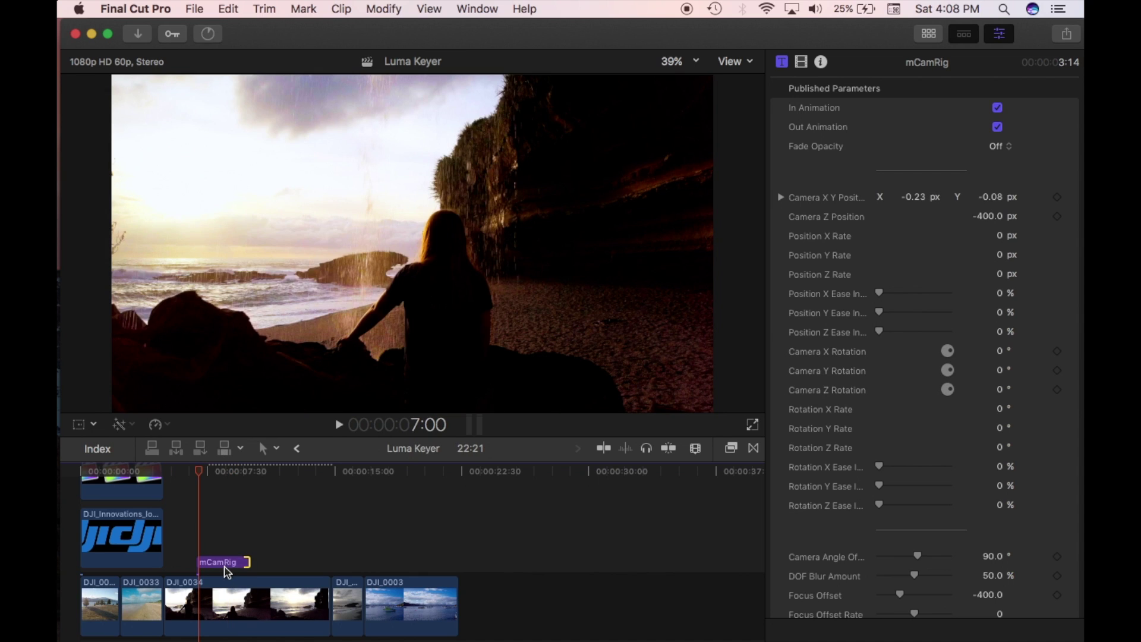
- Move the mCamRig title later over the sunset beach clip and trim its end
left_click_drag(232, 560, 284, 557)
left_click_drag(203, 470, 223, 473)
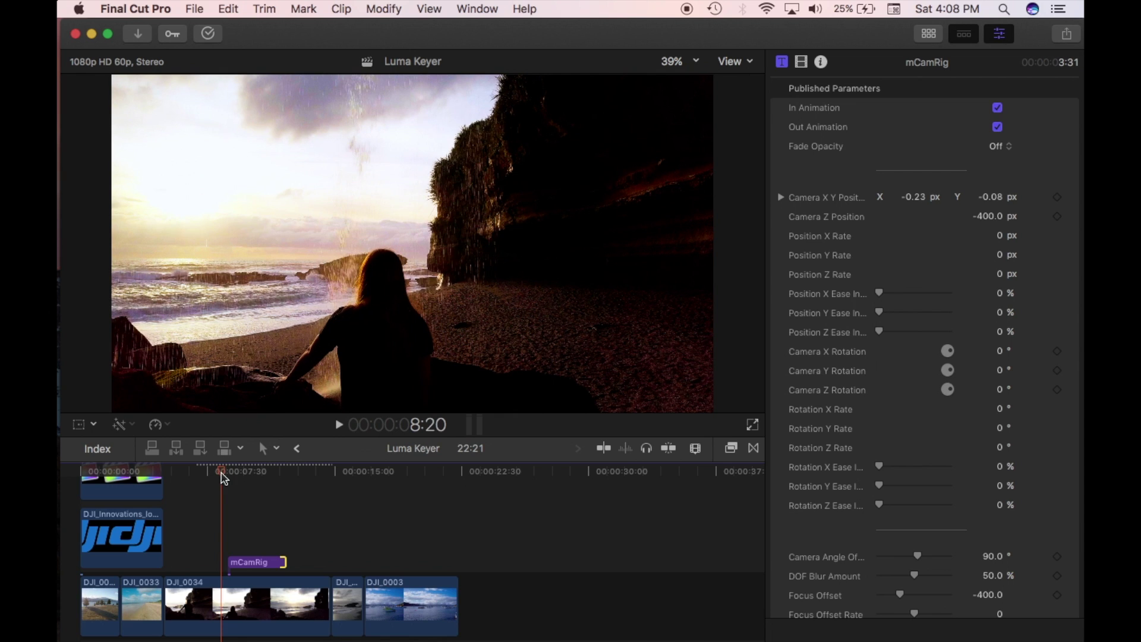
left_click_drag(247, 560, 271, 561)
- Preview the zoom, then extend the mCamRig title to a 5:08 duration
left_click_drag(229, 473, 254, 475)
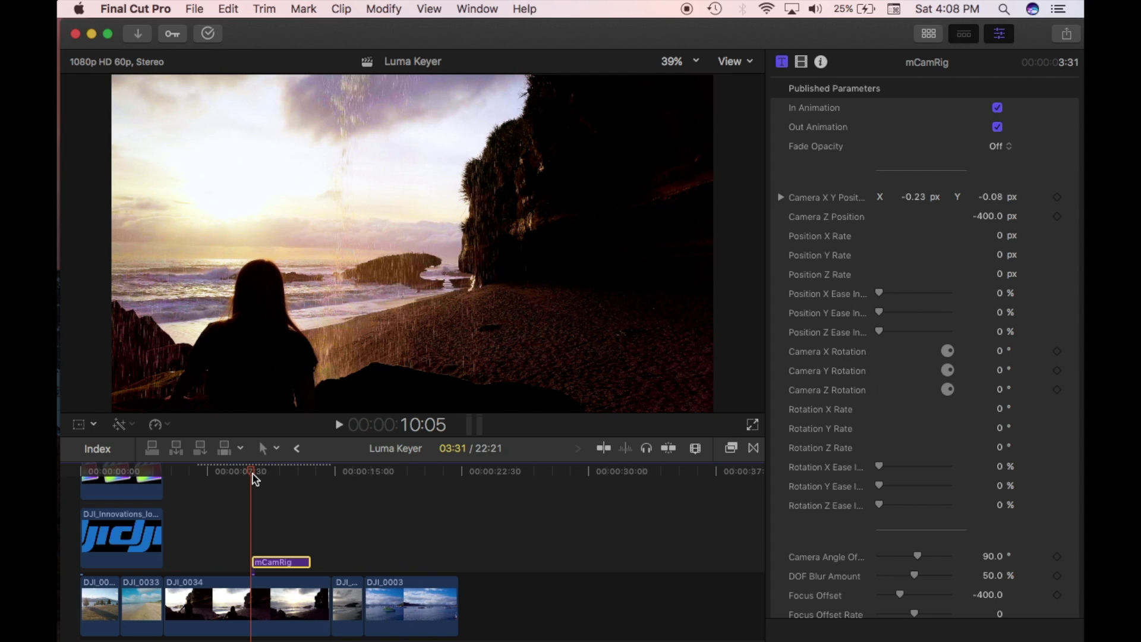
key("space")
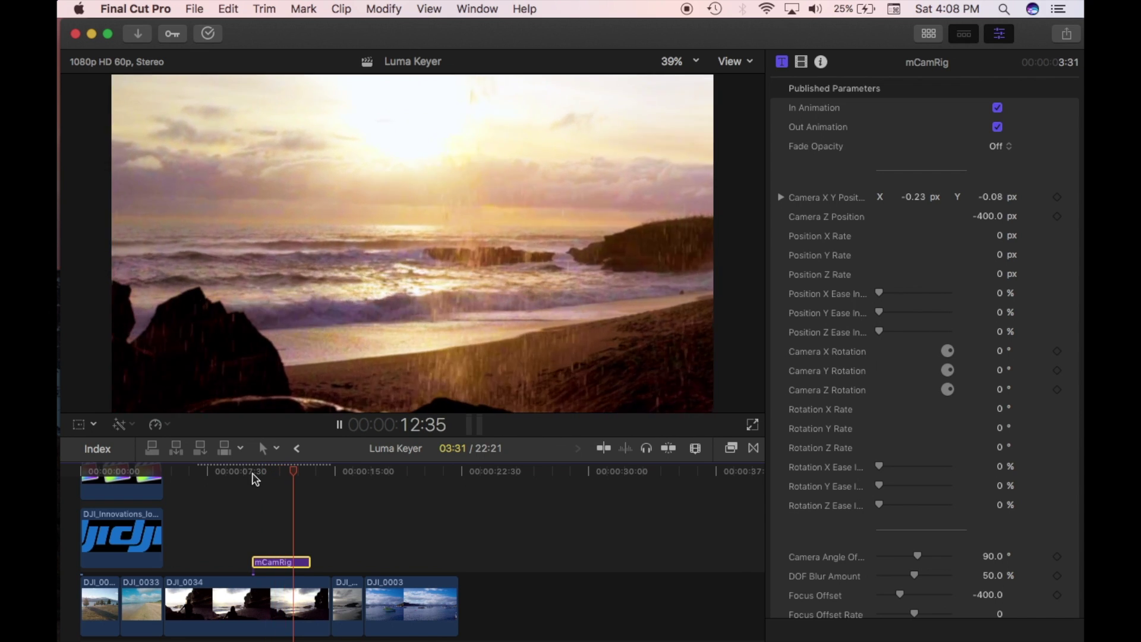
key("space")
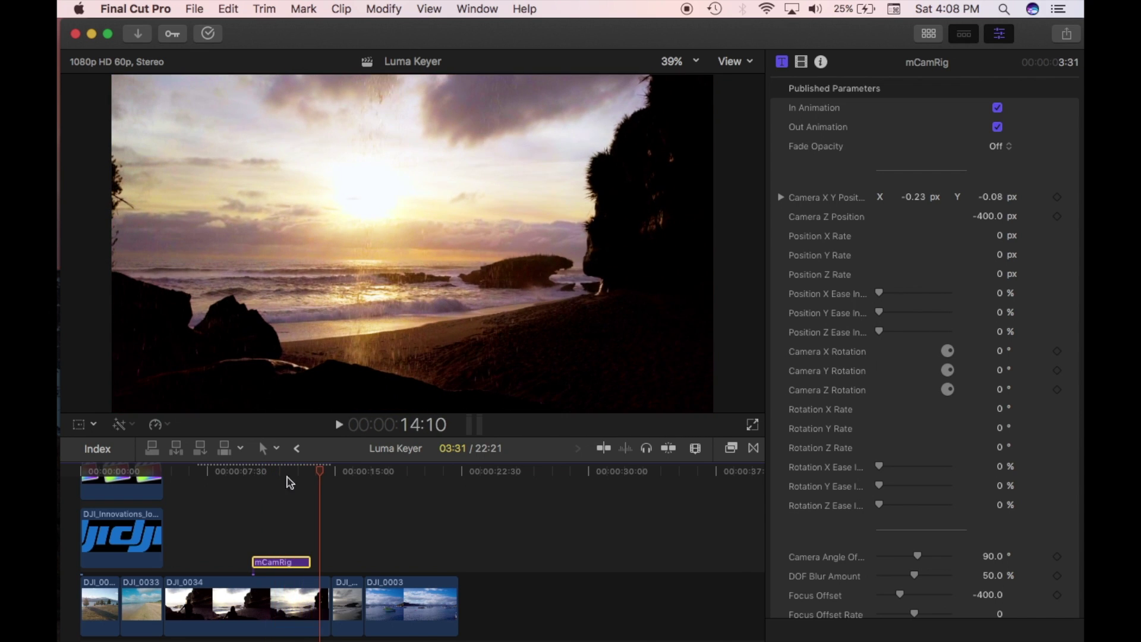
left_click(301, 473)
left_click_drag(309, 562, 330, 564)
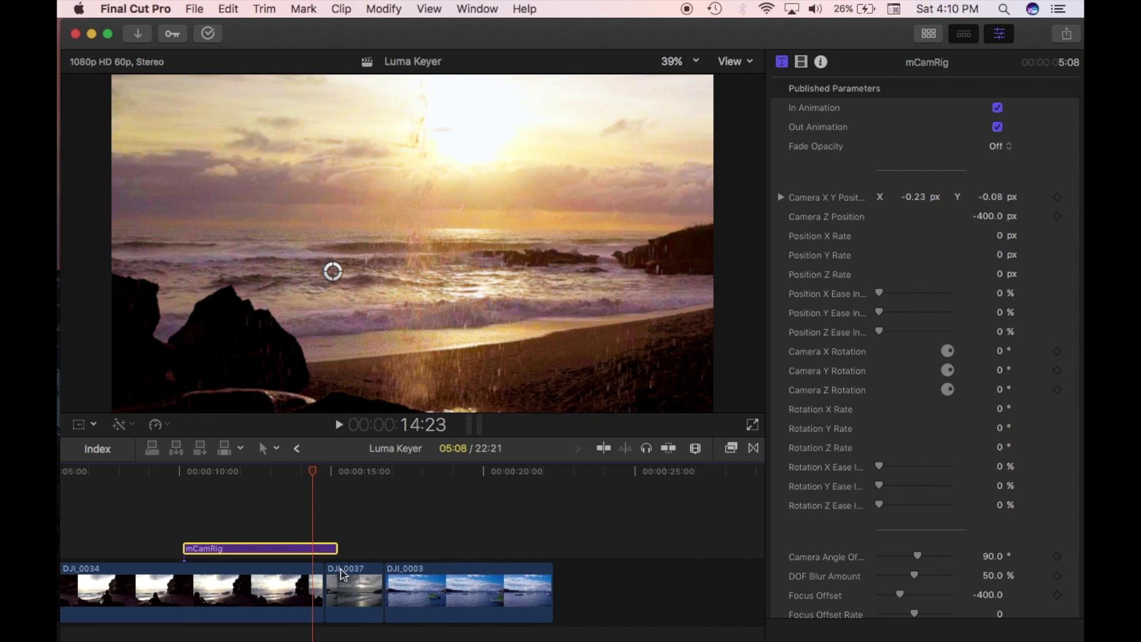
- Scrub back through the sunset shot, then move the mCamRig title to start near 10:00
left_click_drag(315, 479, 283, 477)
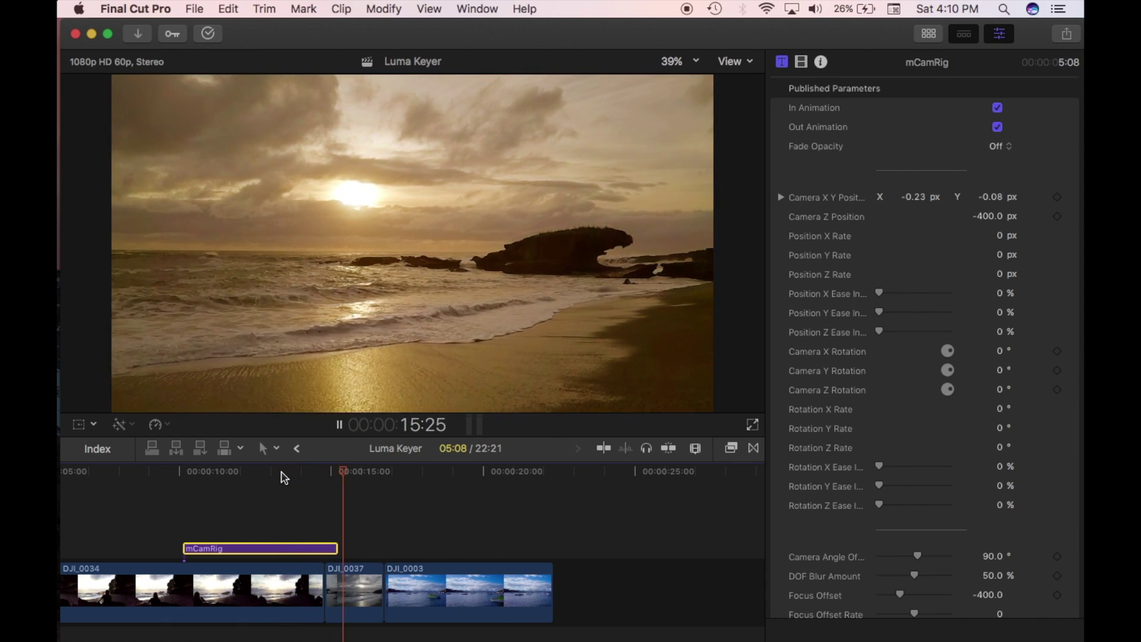
left_click(307, 473)
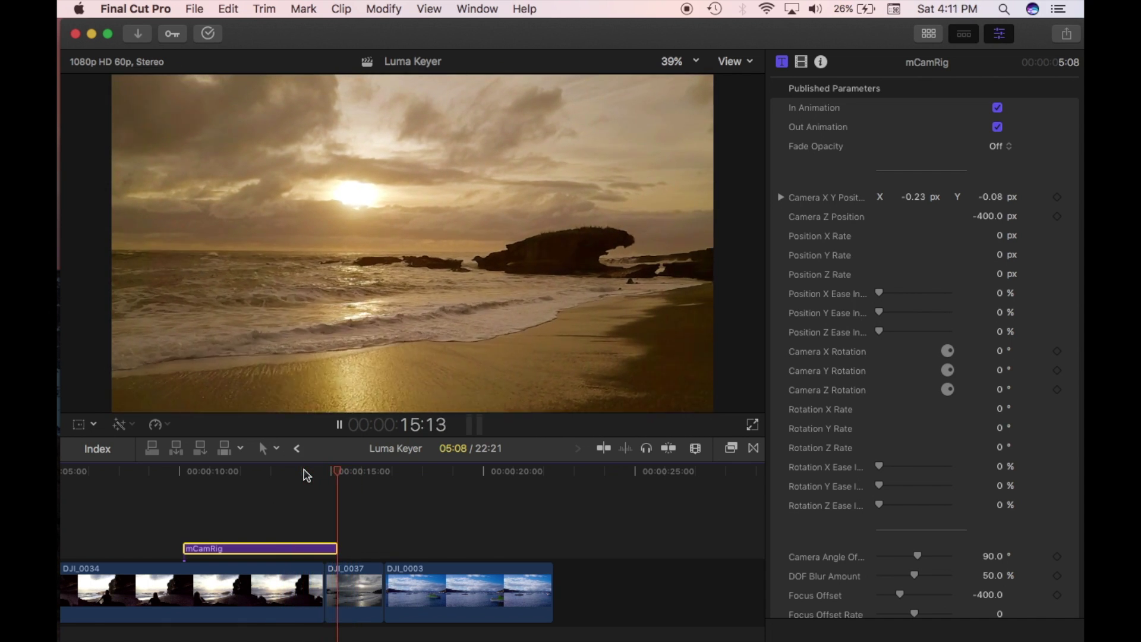
key("space")
left_click_drag(209, 537, 196, 541)
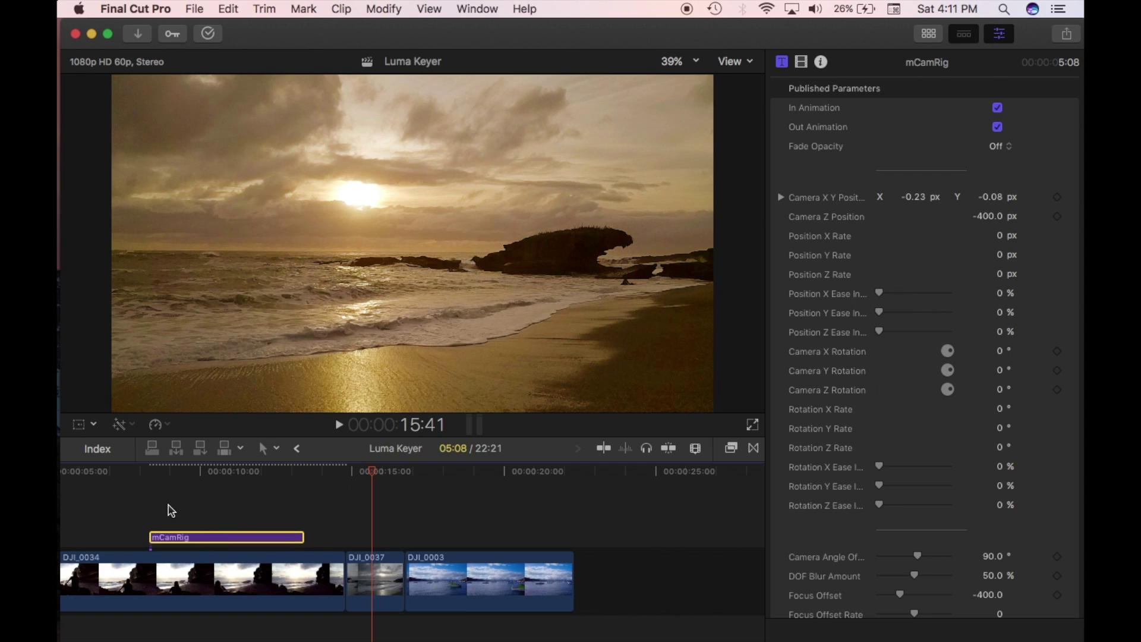
left_click_drag(187, 541, 245, 543)
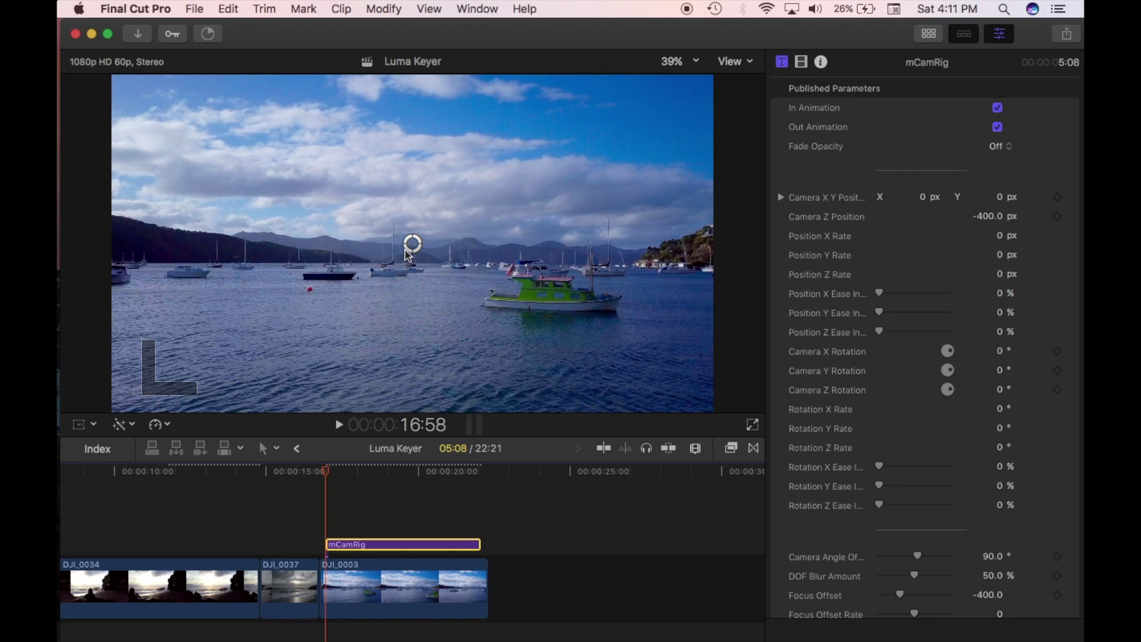
- Aim the mCamRig camera at the green boat and play the push-in from 17:44
left_click_drag(407, 252, 525, 296)
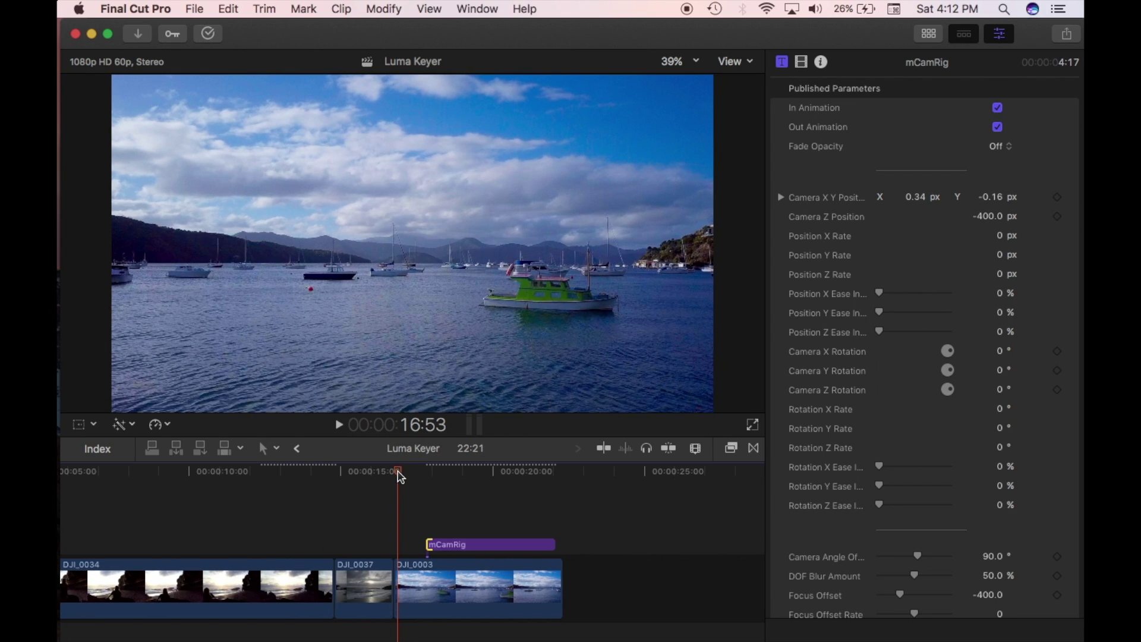
scroll(396, 472, "right", 3)
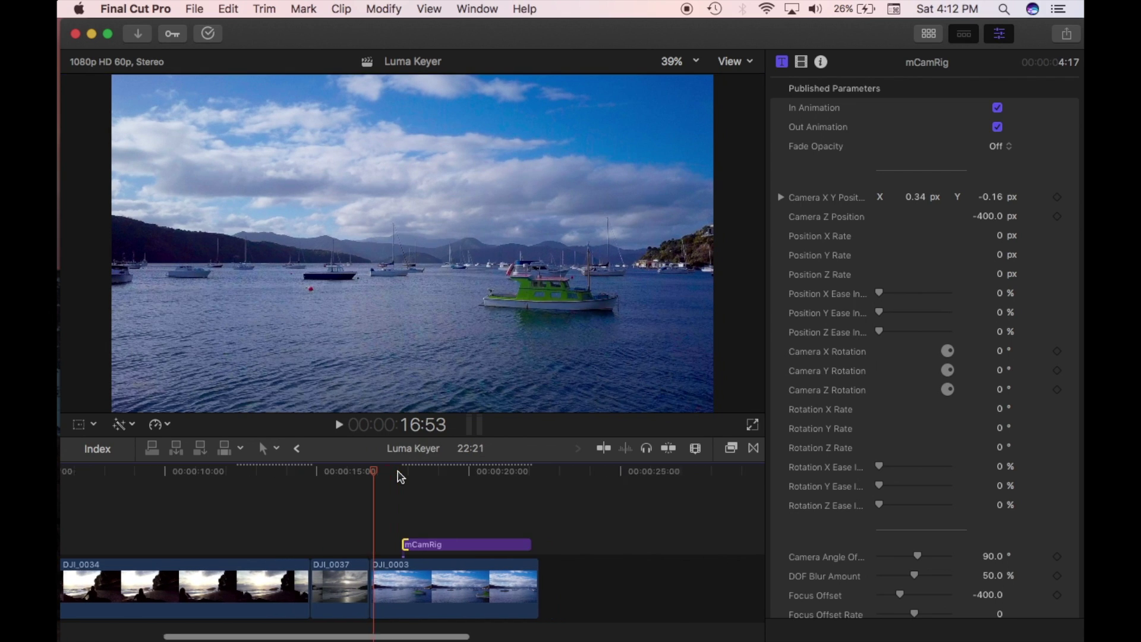
left_click(378, 471)
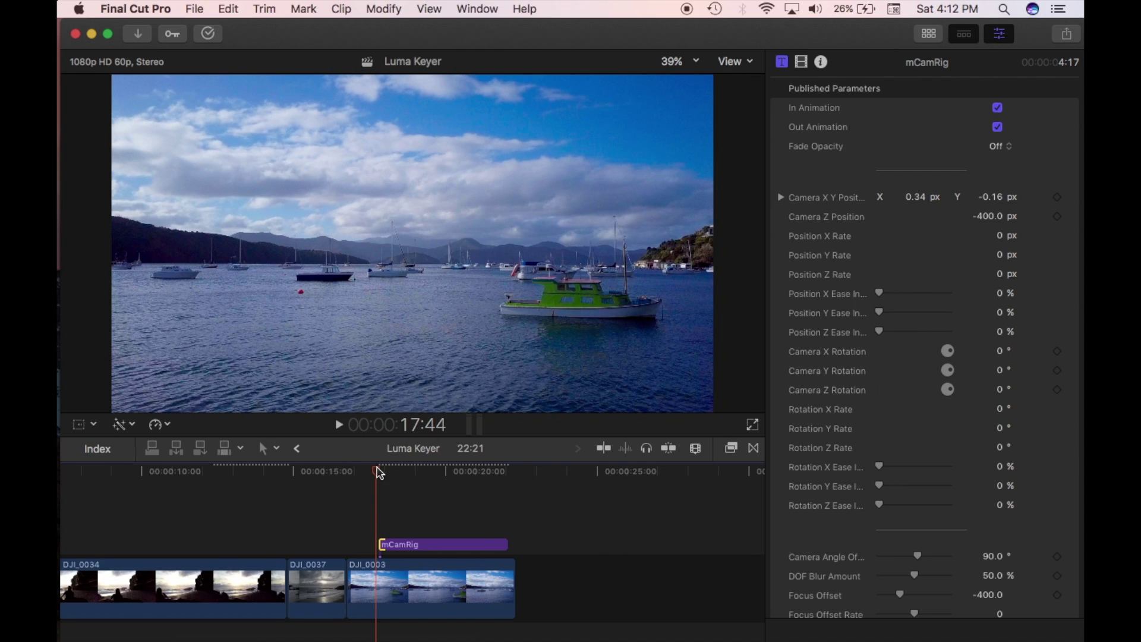
key("space")
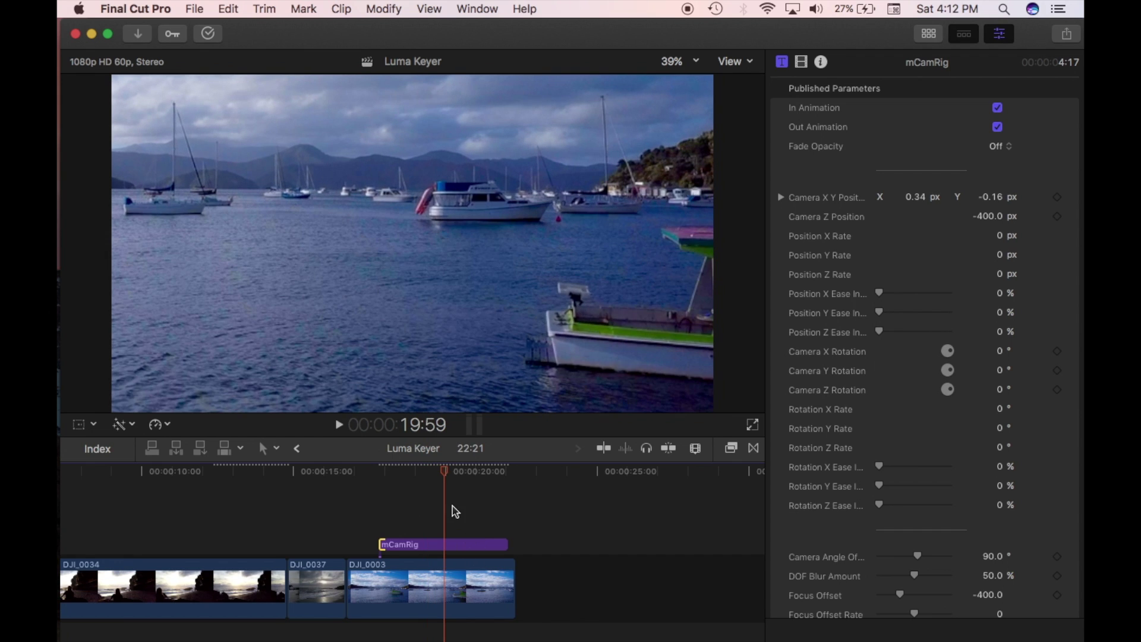
key("space")
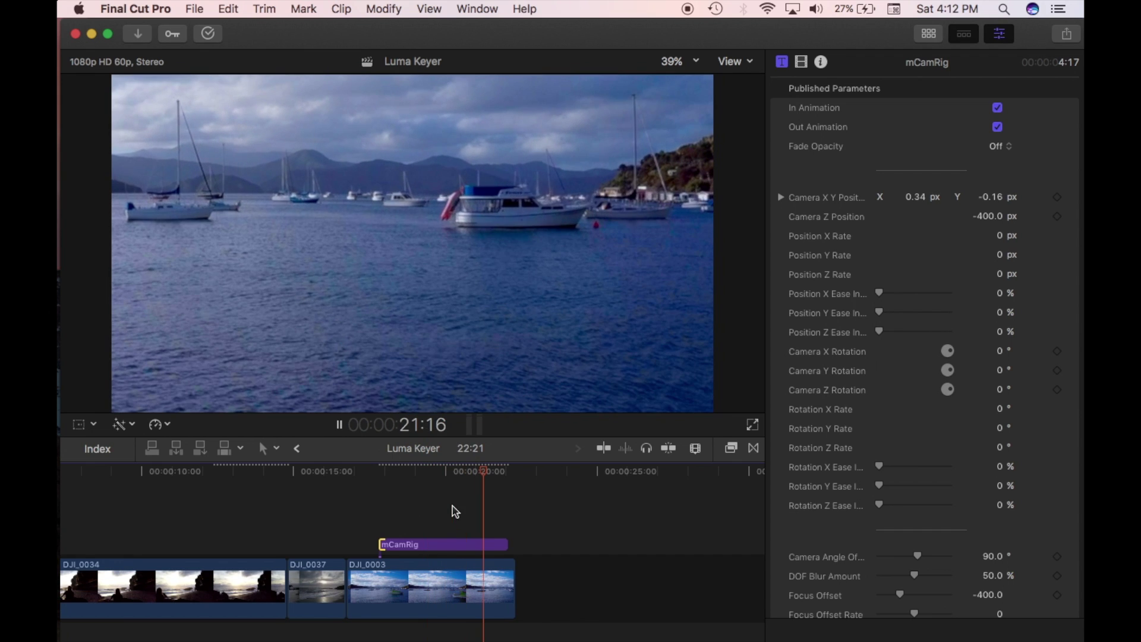
key("space")
- Trim the mCamRig title's end to a 2:37 duration and play the zoom from 17:55
left_click(444, 475)
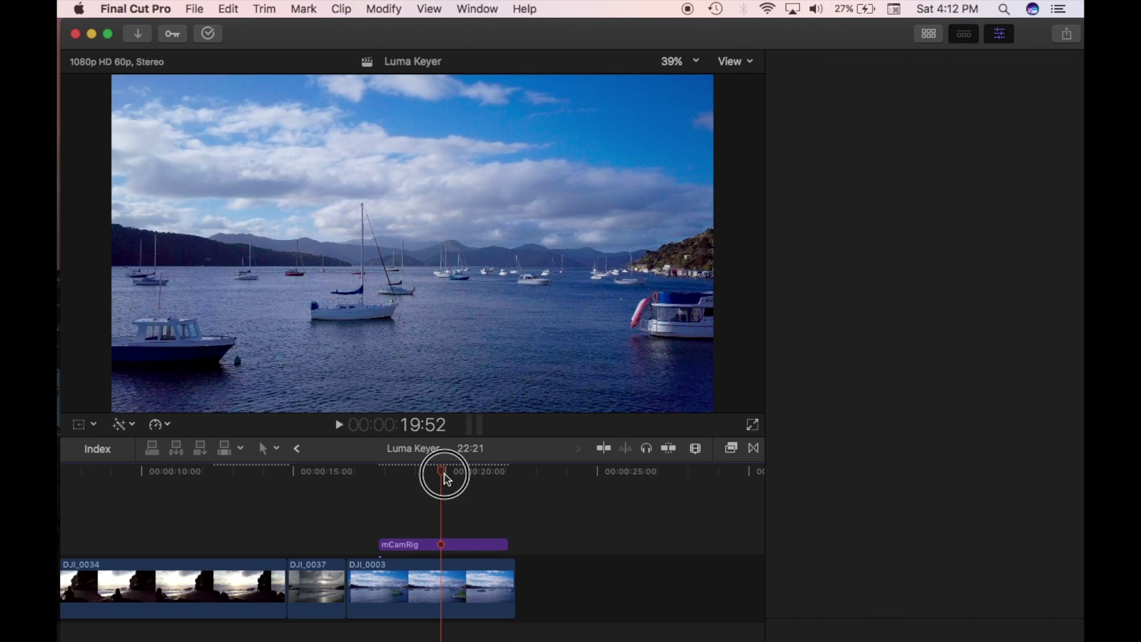
left_click(446, 476)
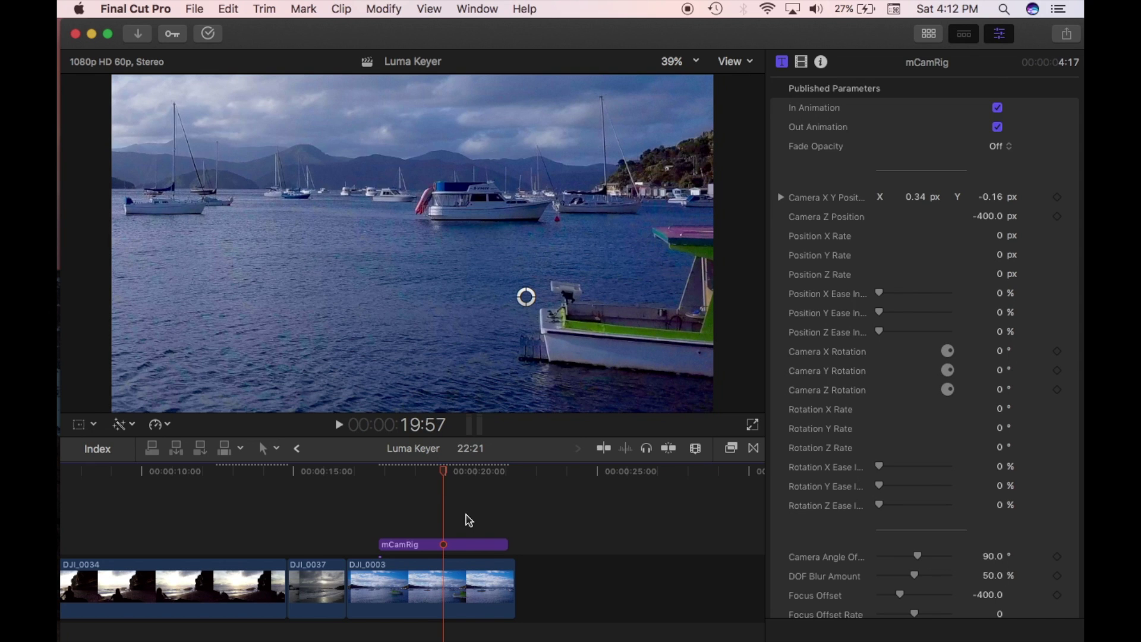
left_click(490, 548)
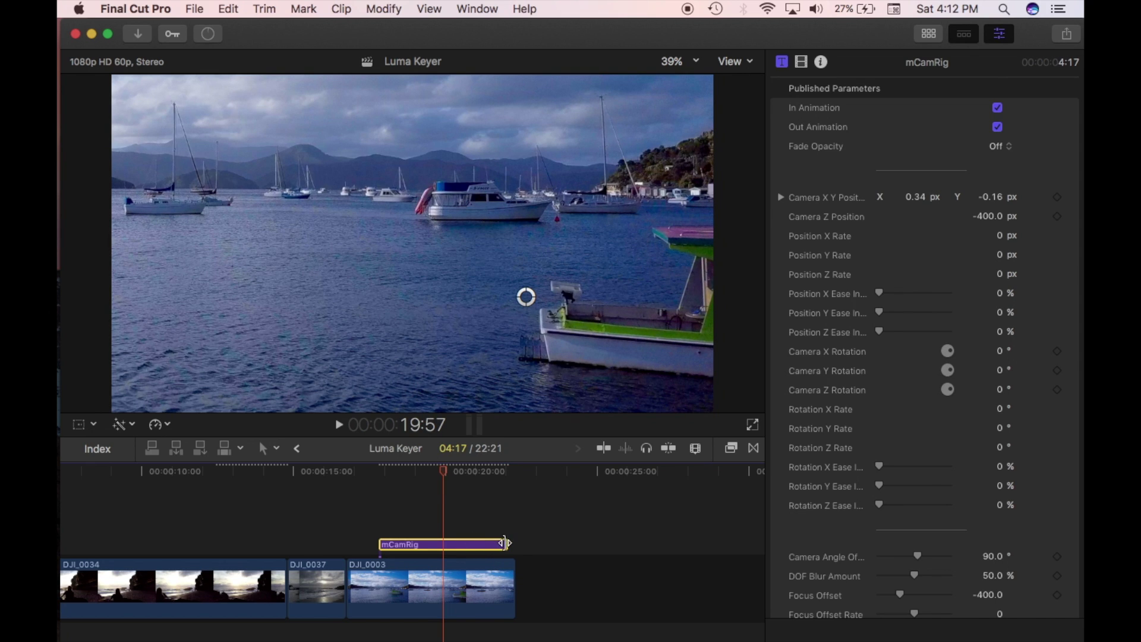
left_click_drag(505, 542, 455, 543)
left_click_drag(456, 474, 351, 475)
key("space")
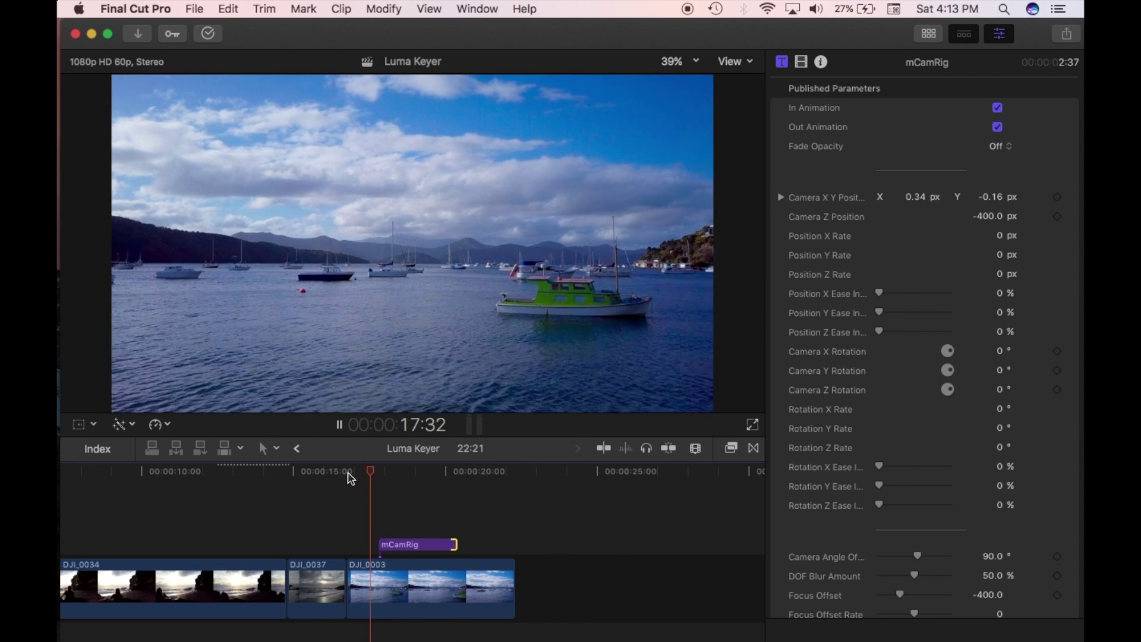